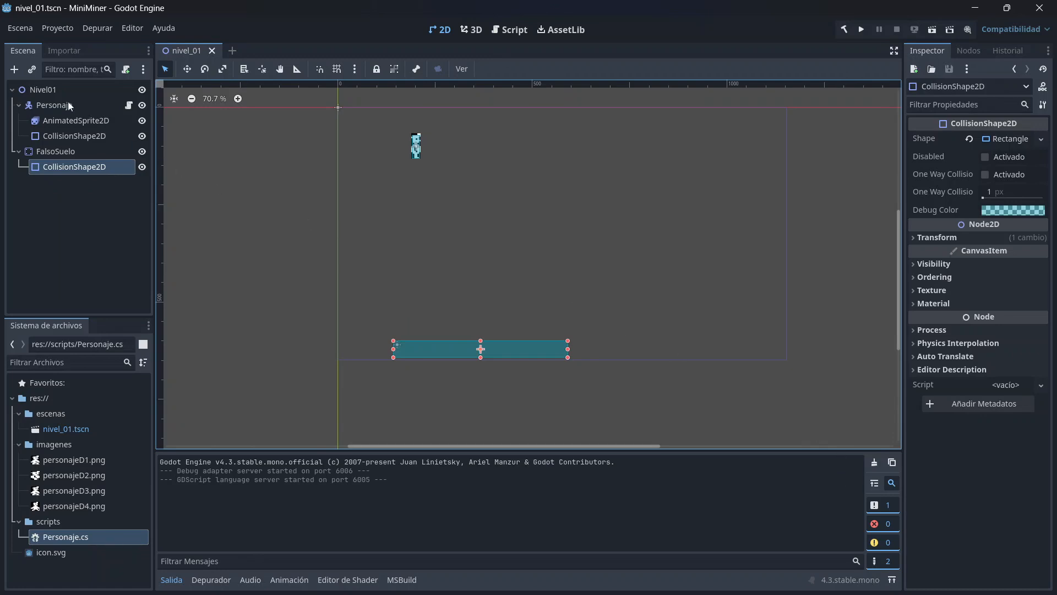
Add a TileMapLayer node as a child of the Nivel01 root node.
click(48, 93)
right_click(49, 93)
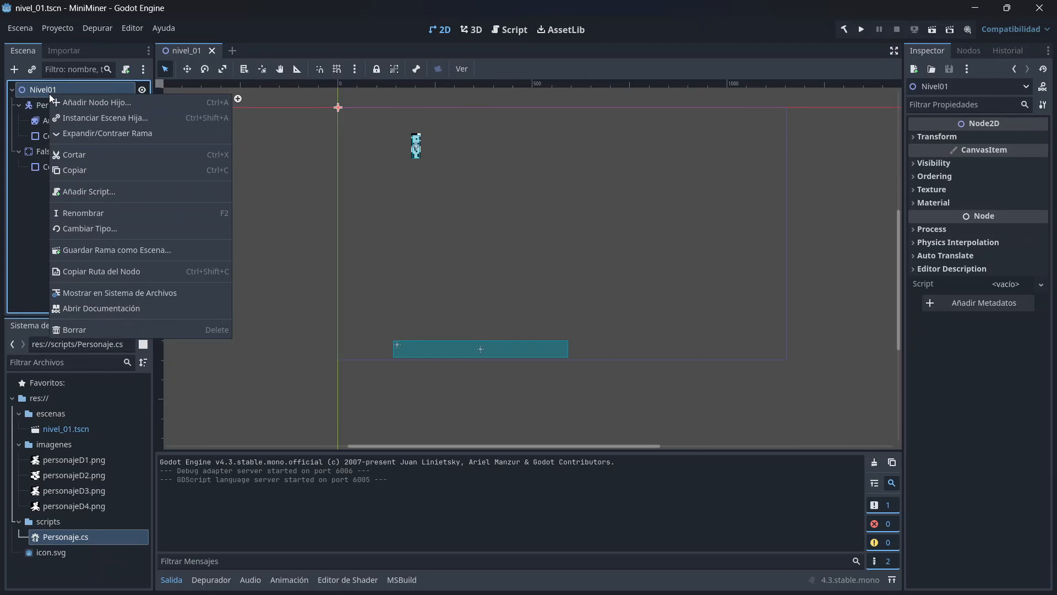
click(64, 103)
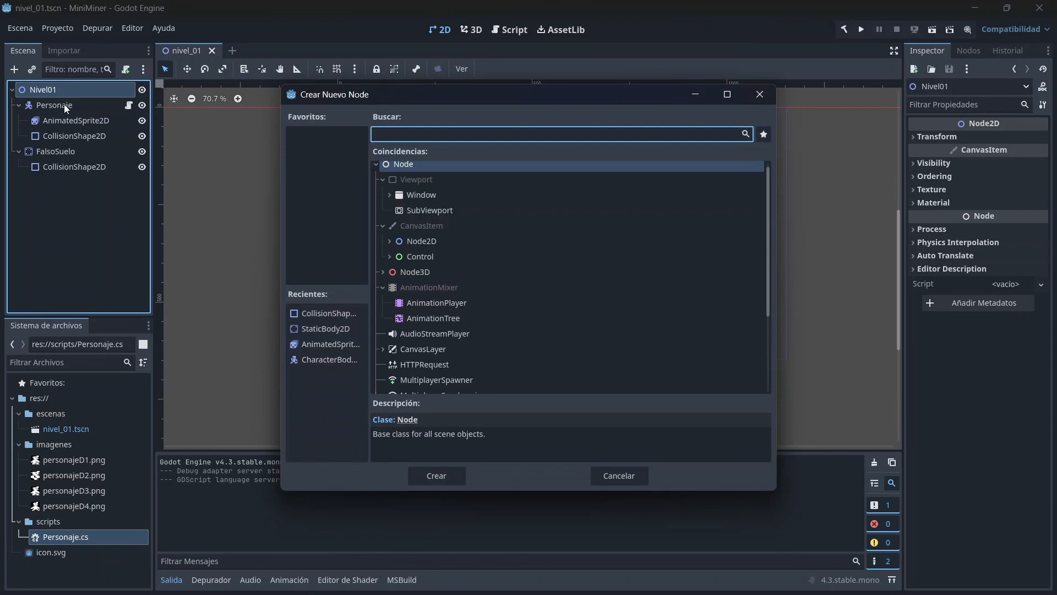
text(til)
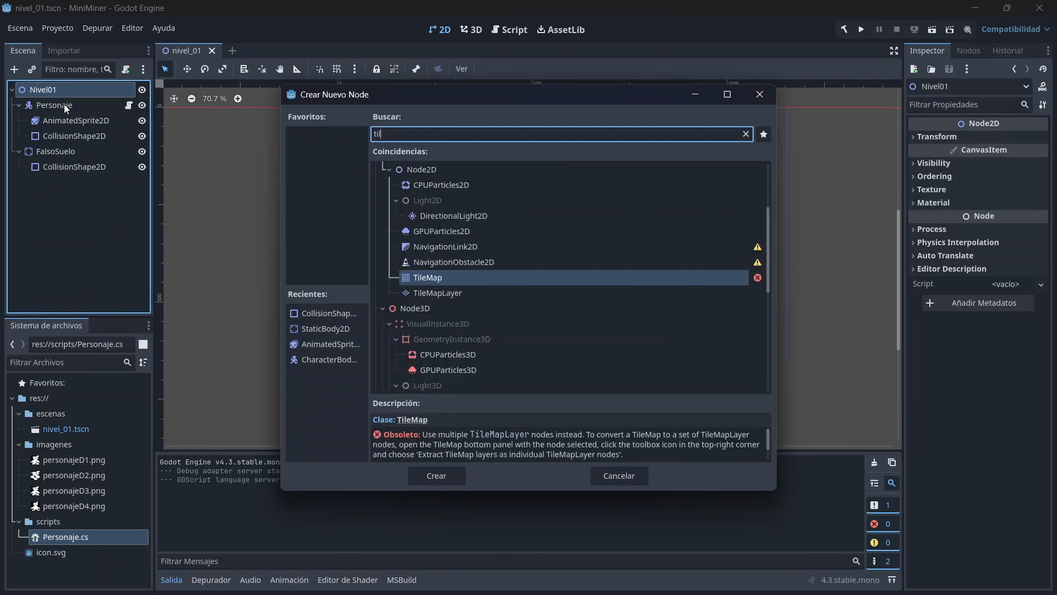
text(e)
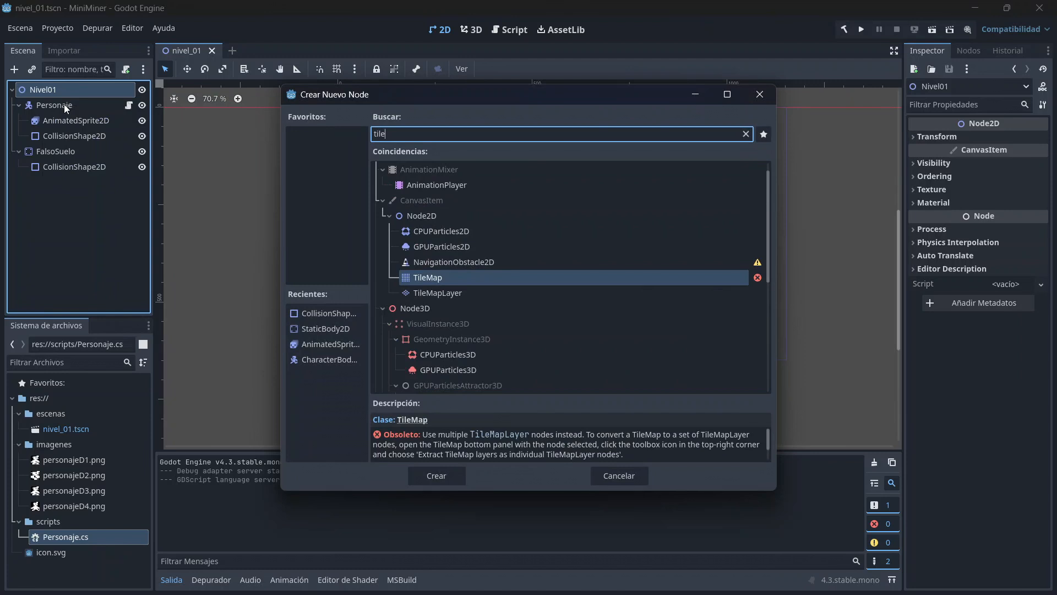
click(425, 293)
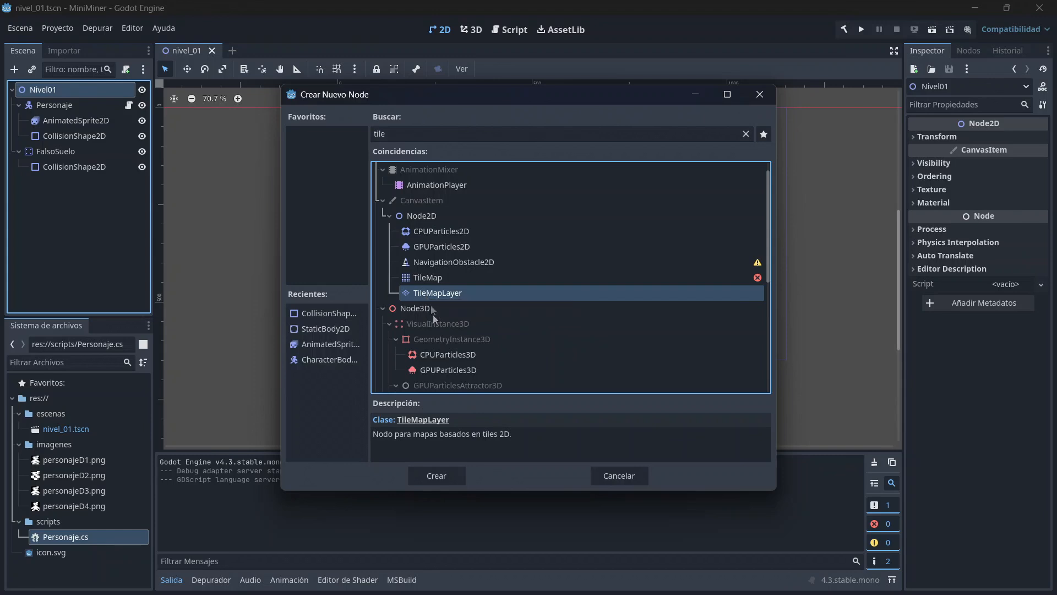
click(436, 475)
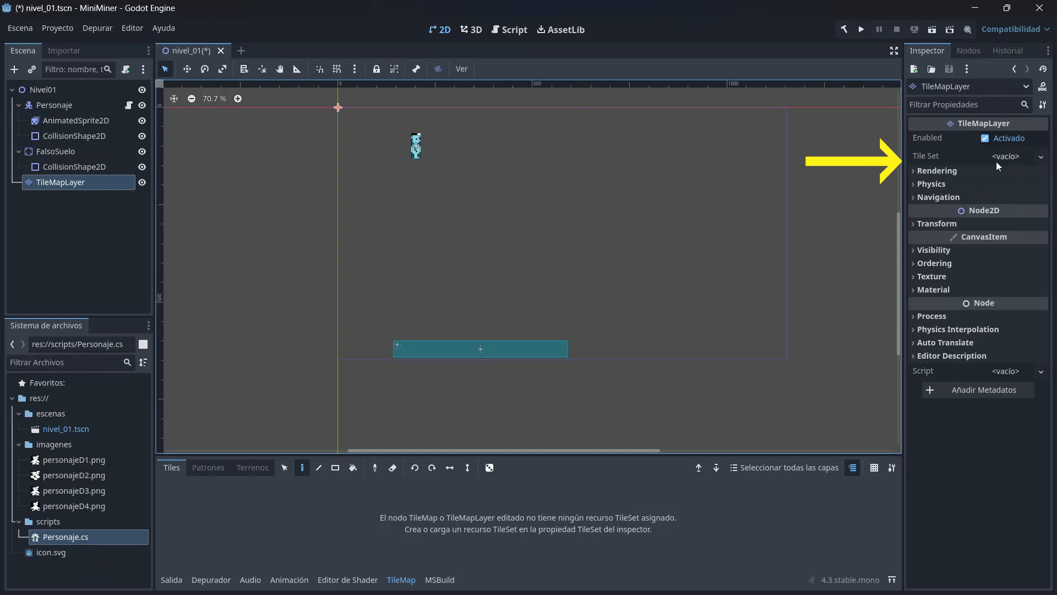
Assign a new TileSet resource to the TileMapLayer and open it in the TileSet editor.
click(1040, 157)
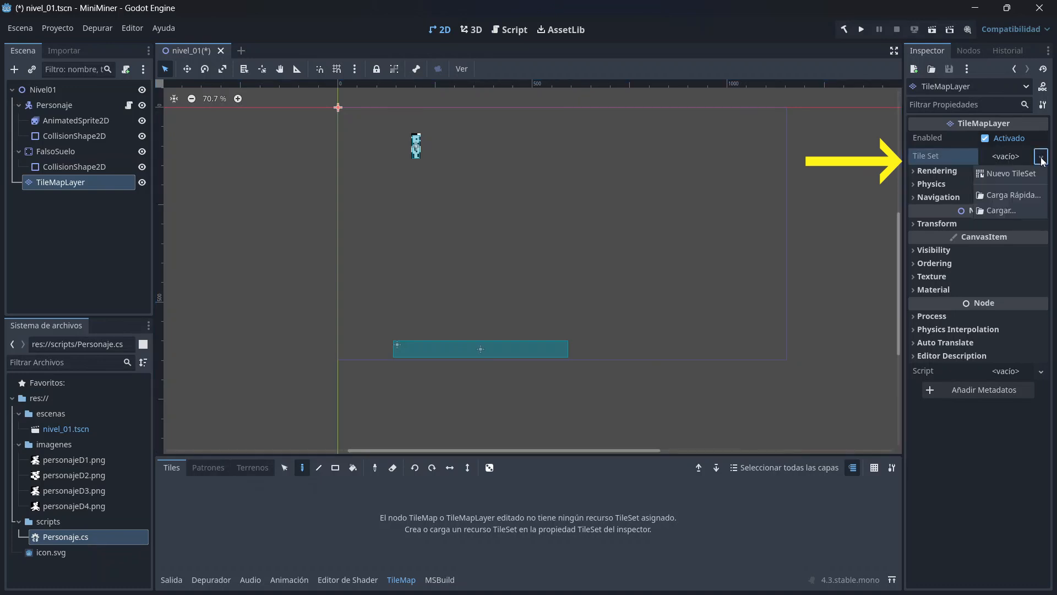
click(1012, 178)
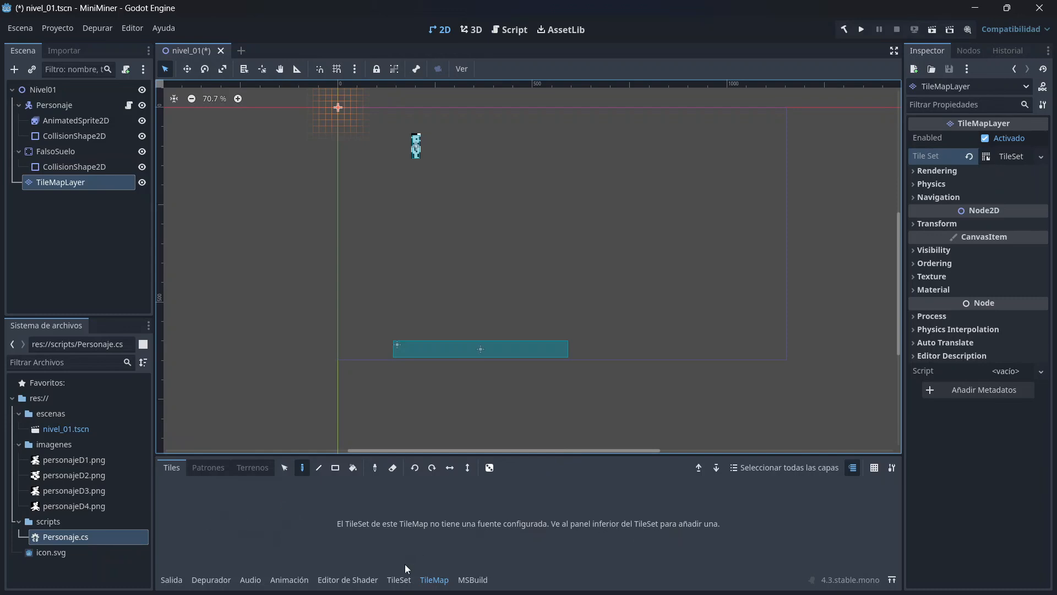
click(402, 581)
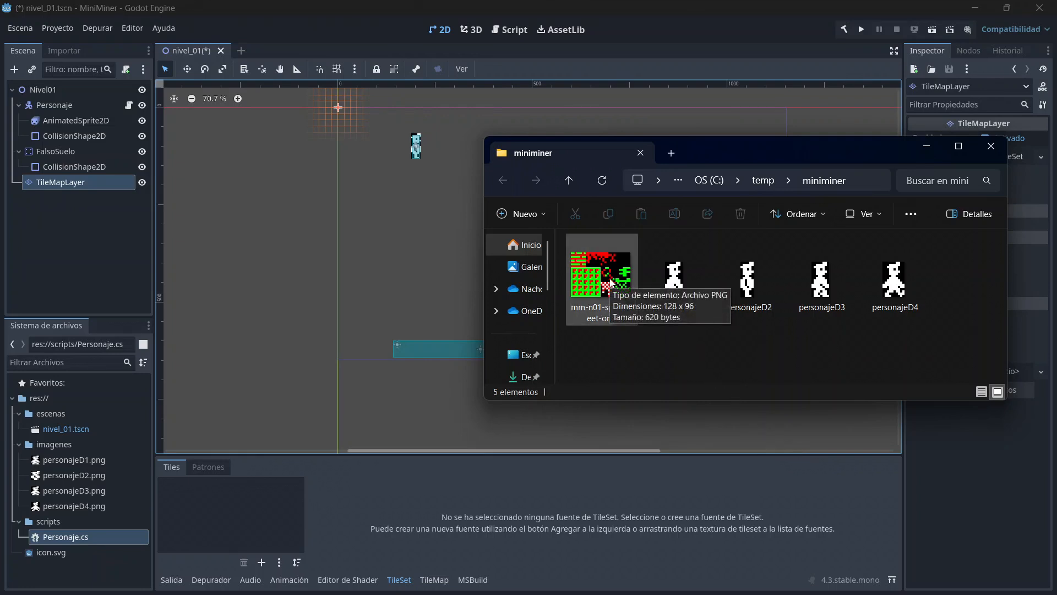
Import the mm-n01-spritesheet-orig image from the miniminer folder and place it in the project's imagenes folder.
drag(610, 281, 62, 444)
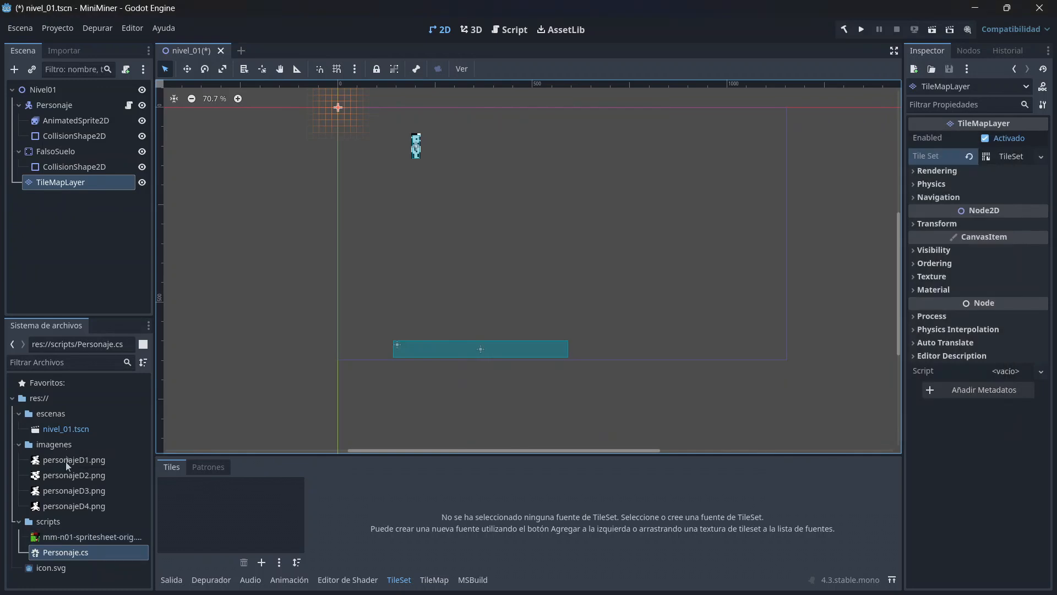
click(78, 540)
drag(78, 540, 76, 454)
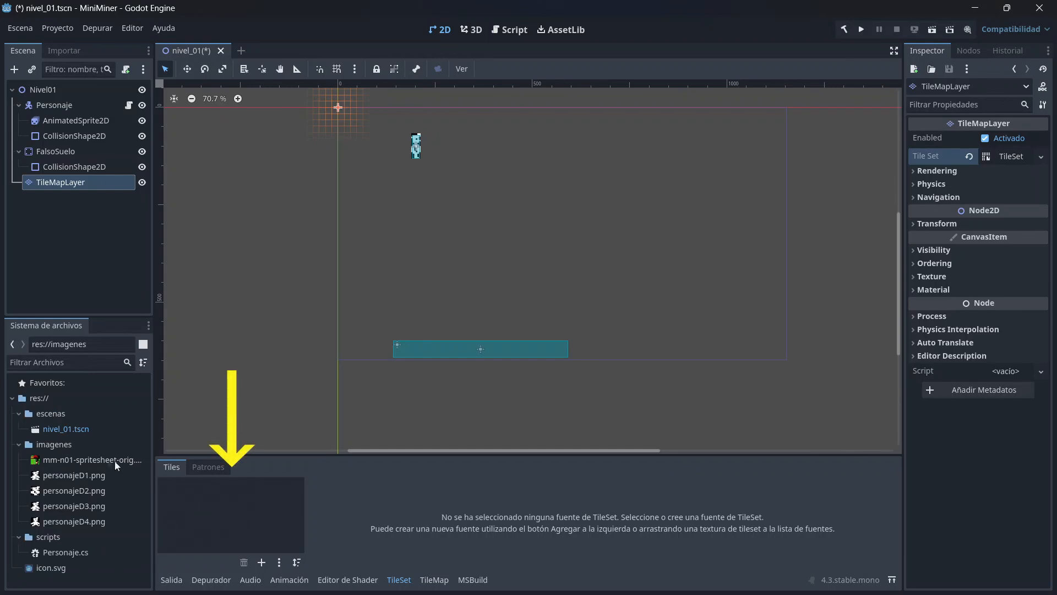
Add the mm-n01-spritesheet-orig texture as an atlas source of the TileSet, creating its tiles automatically, and enlarge the editor area.
drag(86, 466, 214, 512)
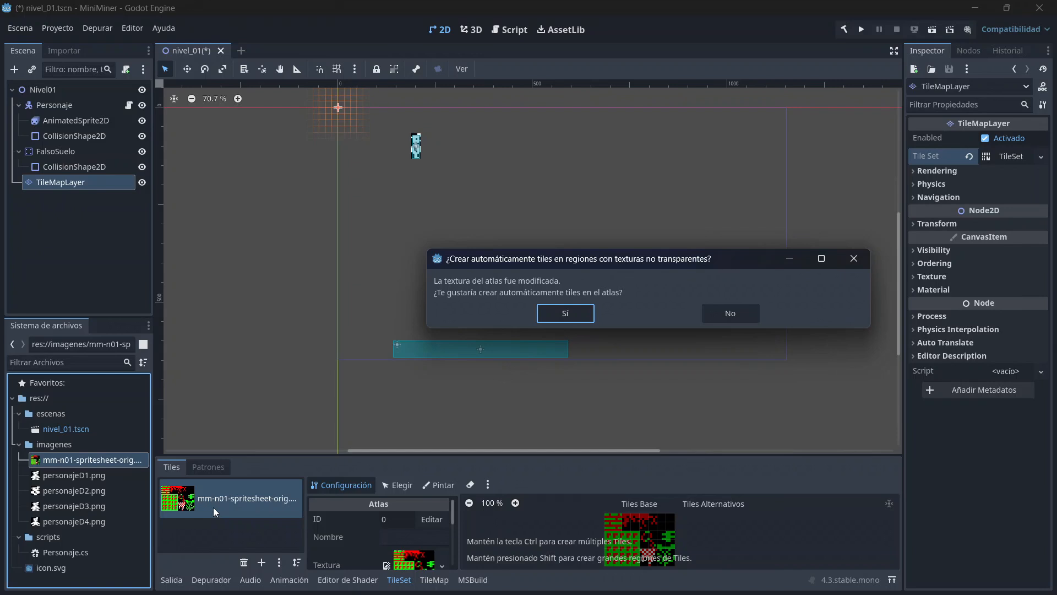
click(559, 319)
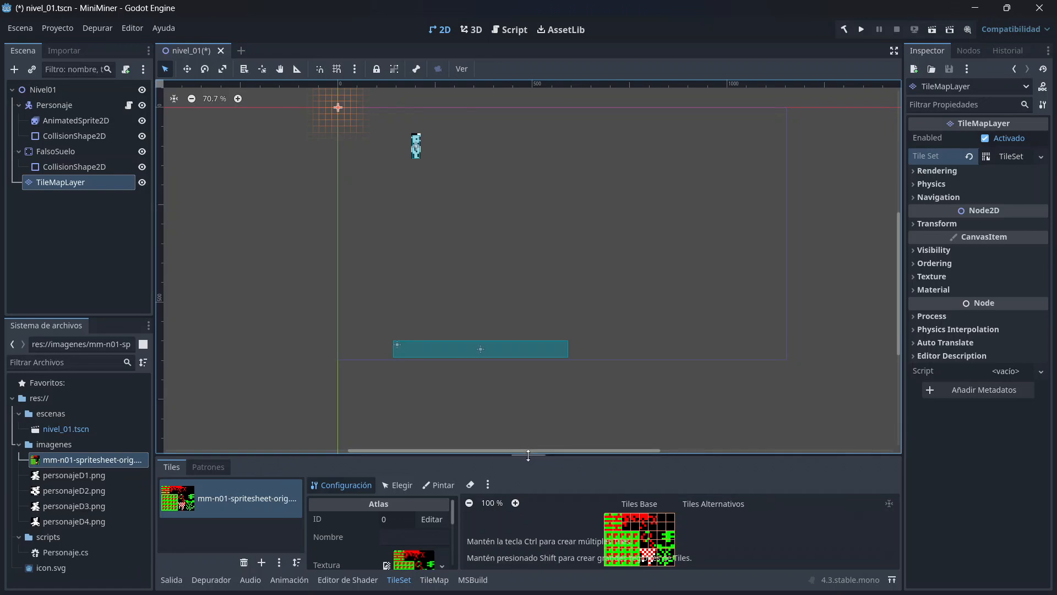
drag(528, 455, 528, 263)
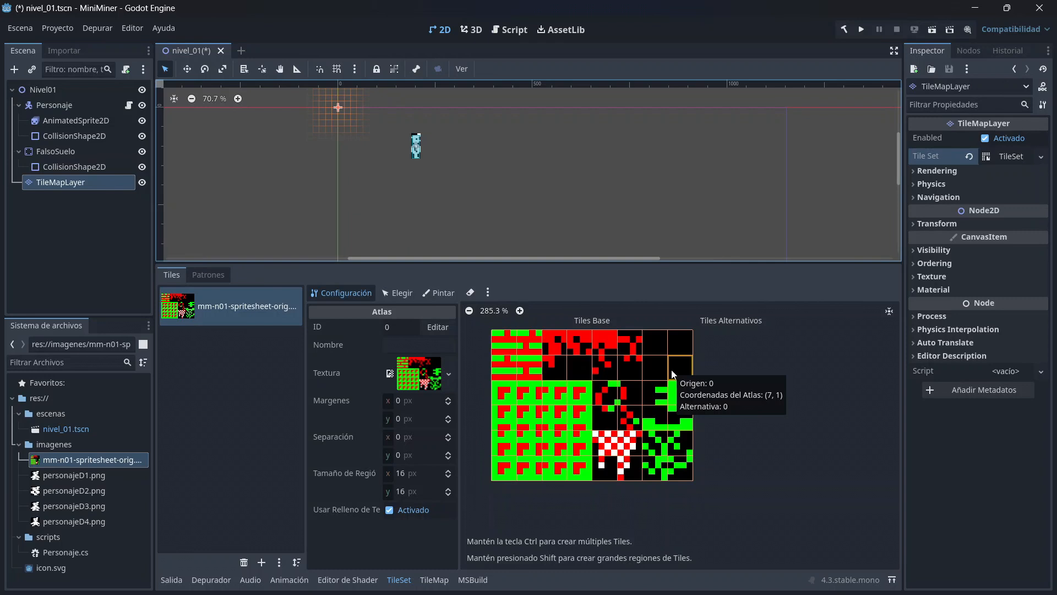
Set the atlas texture region size to 32 × 32 px.
click(403, 473)
text(32)
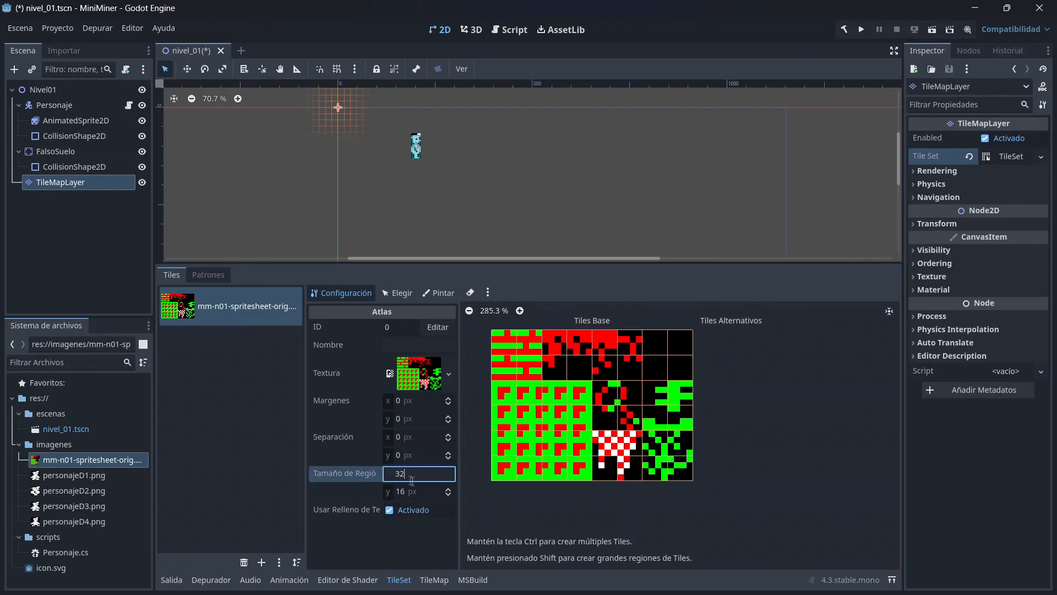
key(Return)
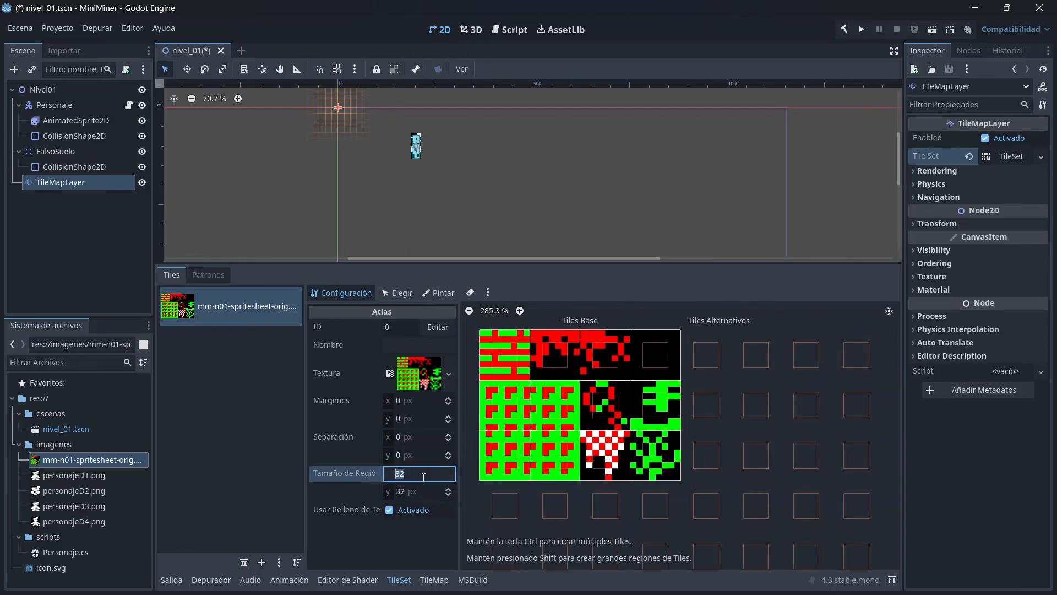
Set the TileSet resource's Tile Size to 32 × 32 px.
click(1026, 90)
click(933, 104)
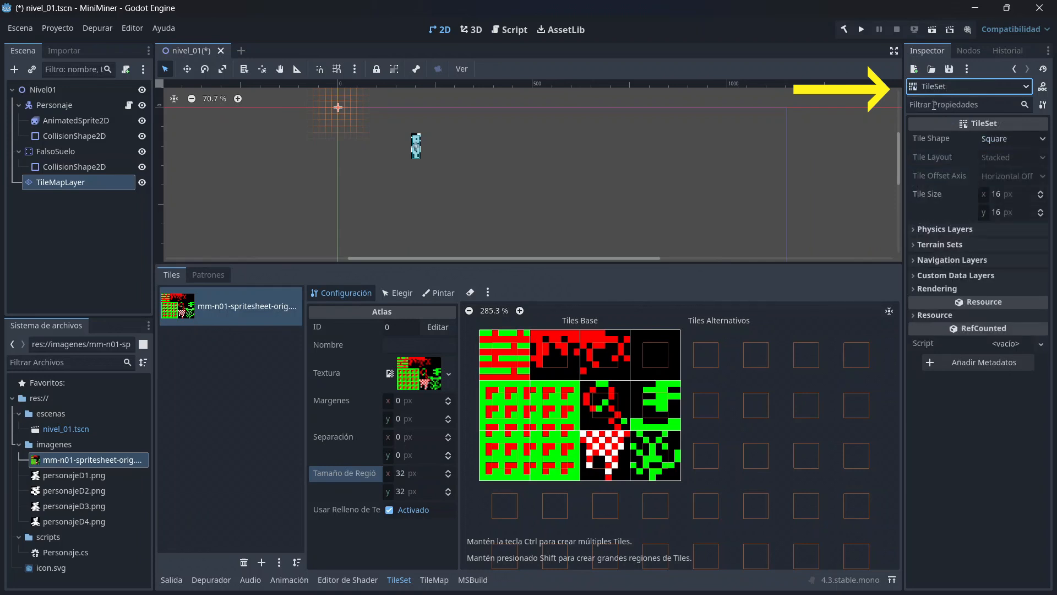
click(1002, 195)
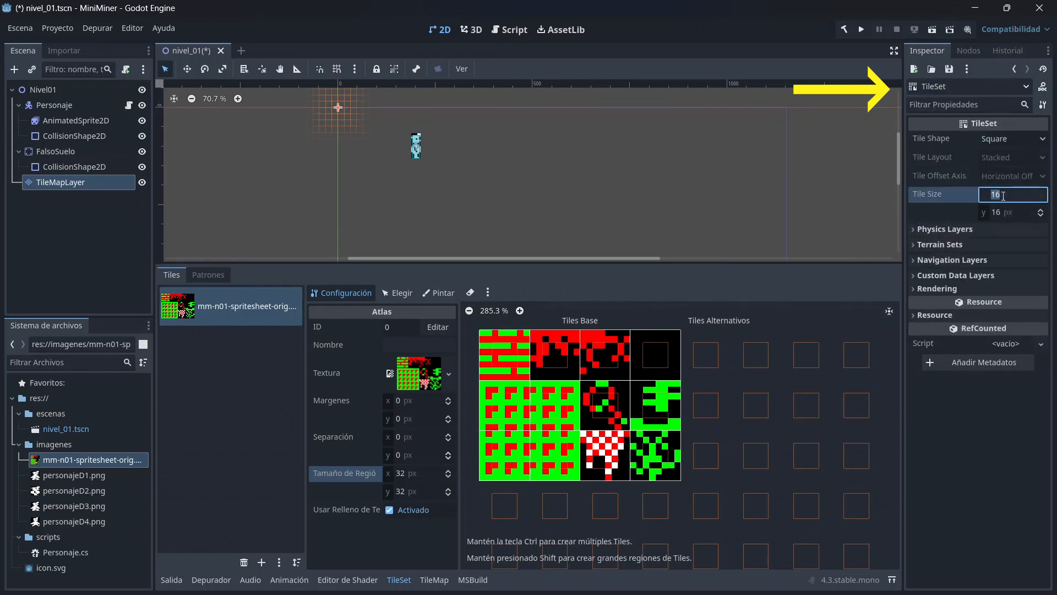
text(32)
click(1011, 214)
text(32)
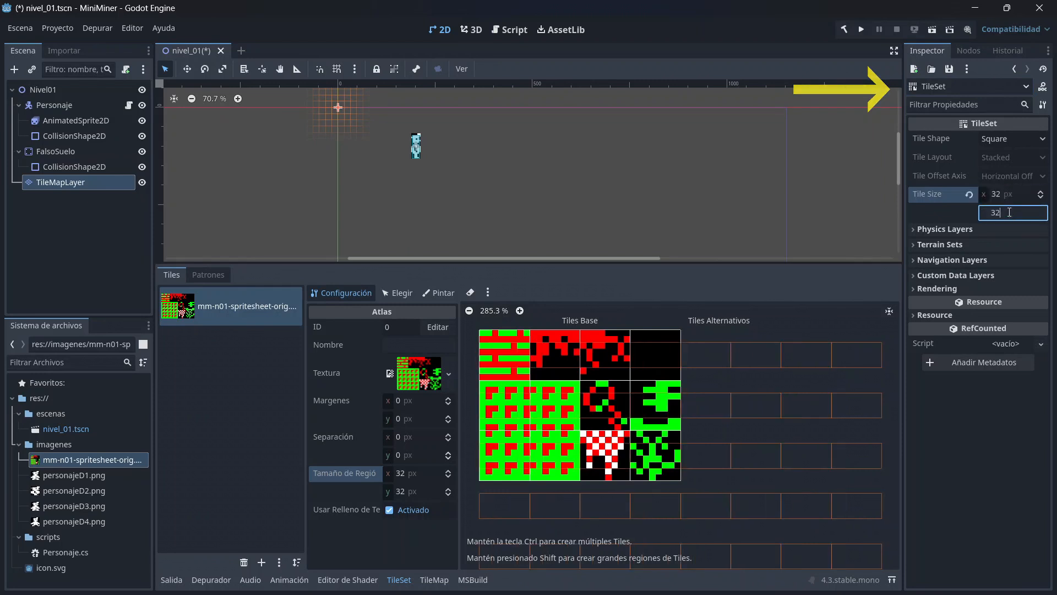
key(Return)
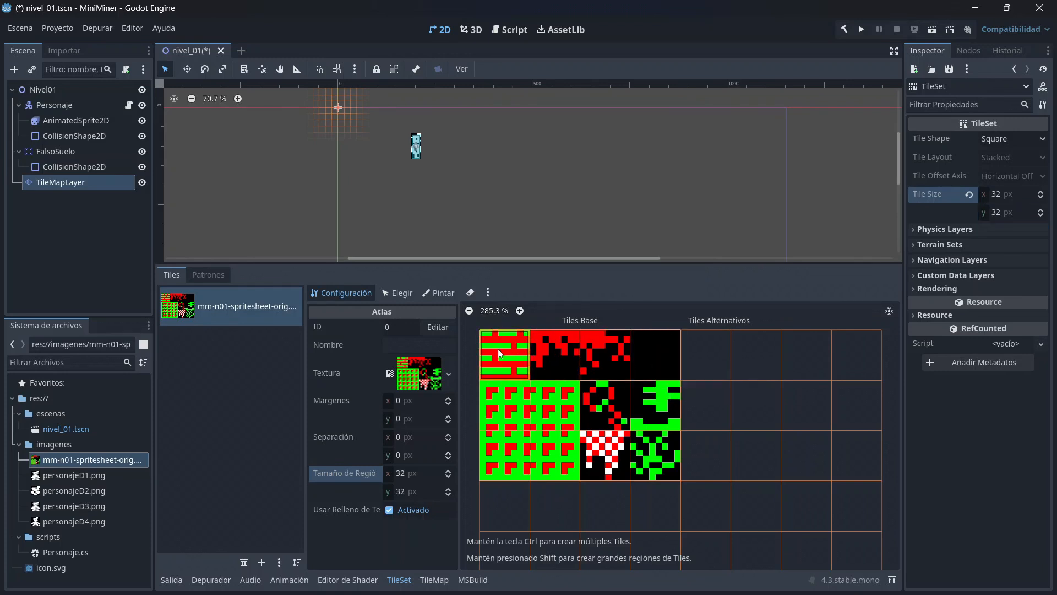
click(444, 296)
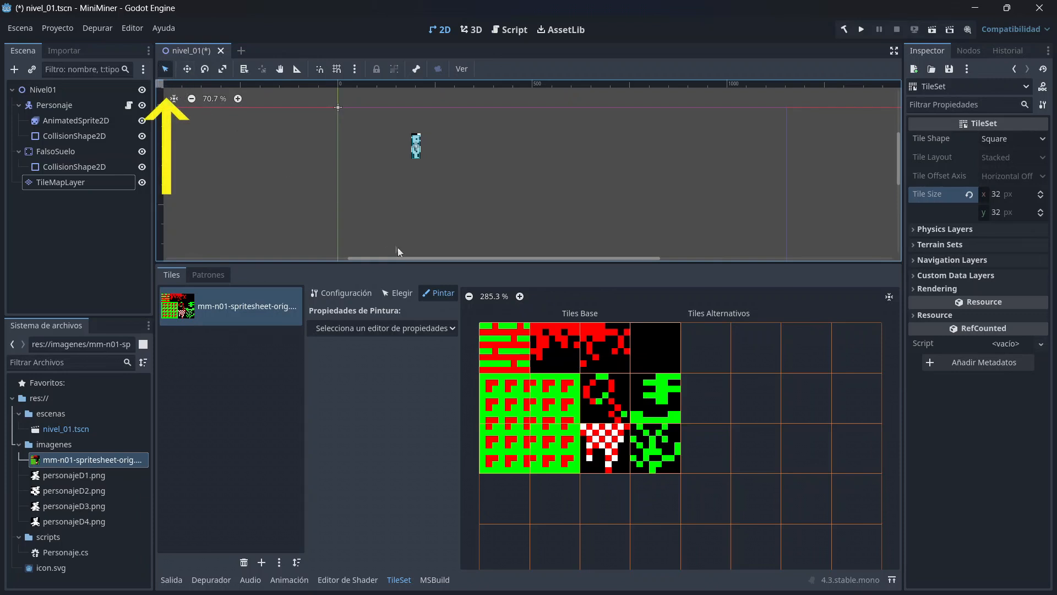
click(401, 294)
click(504, 348)
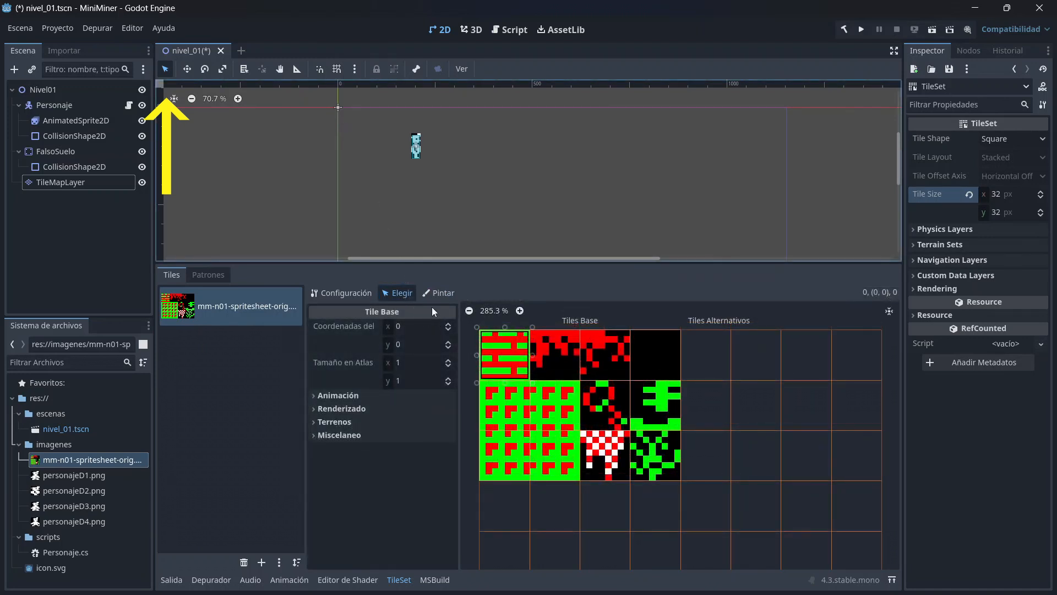
click(430, 293)
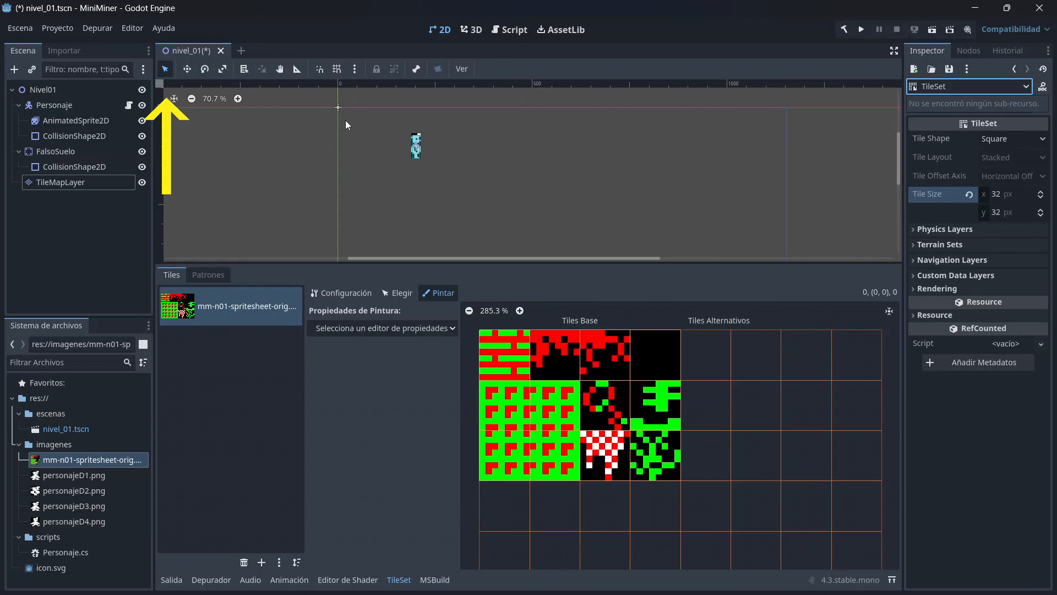
Check the Central Cavern reference image and paint the TileMapLayer's left brick wall in column 0 from row 0 to row 16.
click(87, 183)
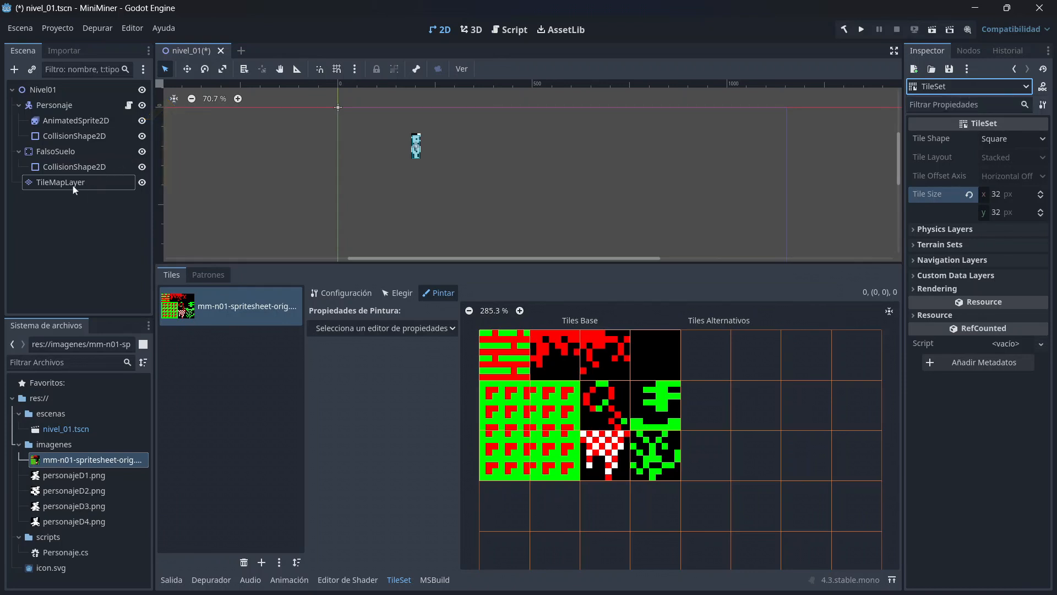
click(73, 183)
click(452, 347)
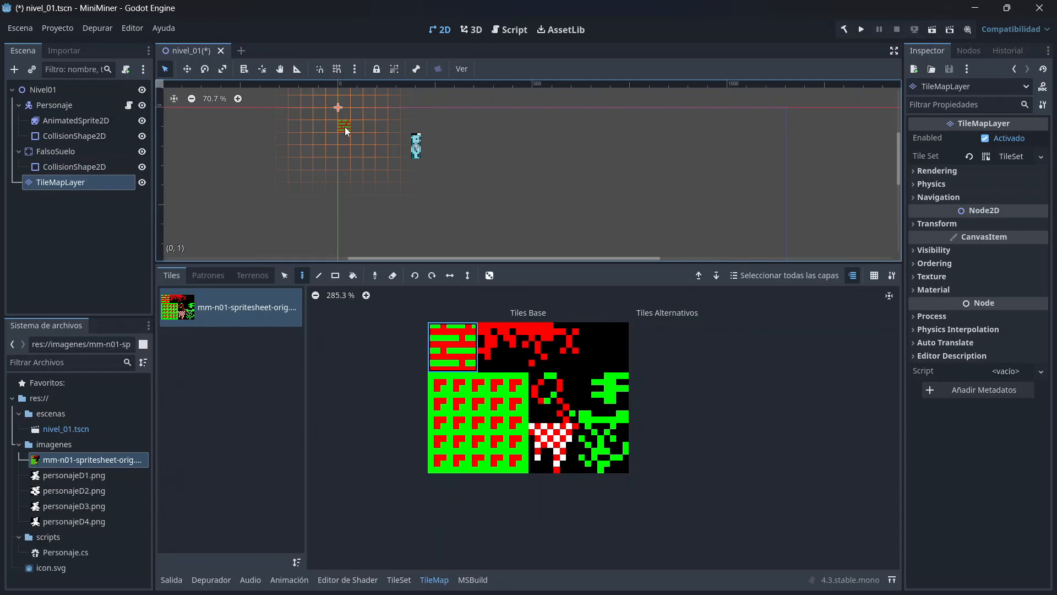
key(alt+Tab)
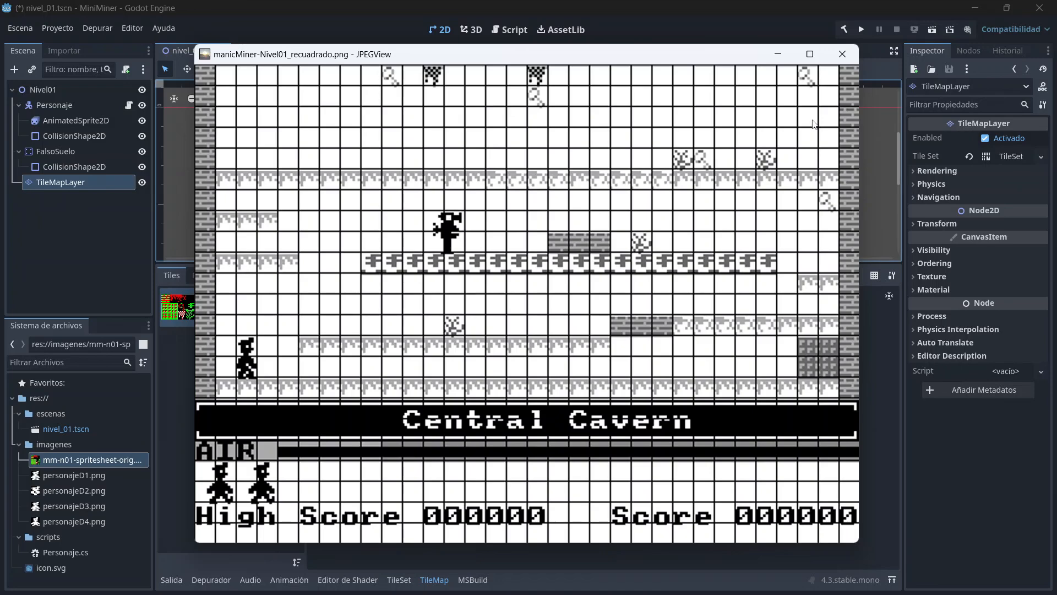
key(Escape)
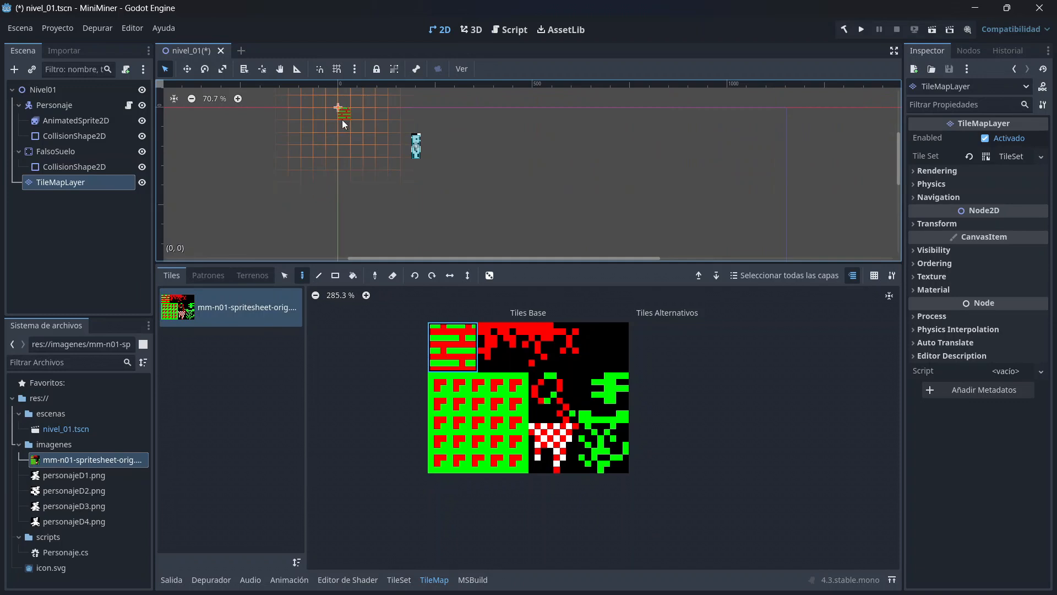
drag(342, 120, 358, 444)
drag(347, 290, 352, 316)
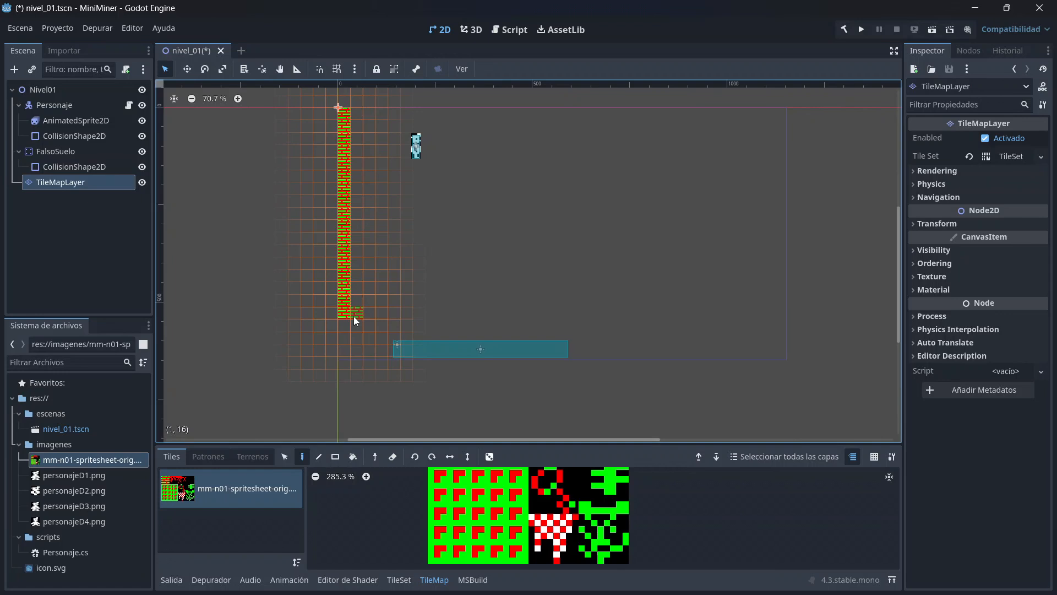
Paint the red floor tile along row 16 from column 1 to 30 and the brick wall in column 31 up to row 0.
drag(386, 445, 386, 371)
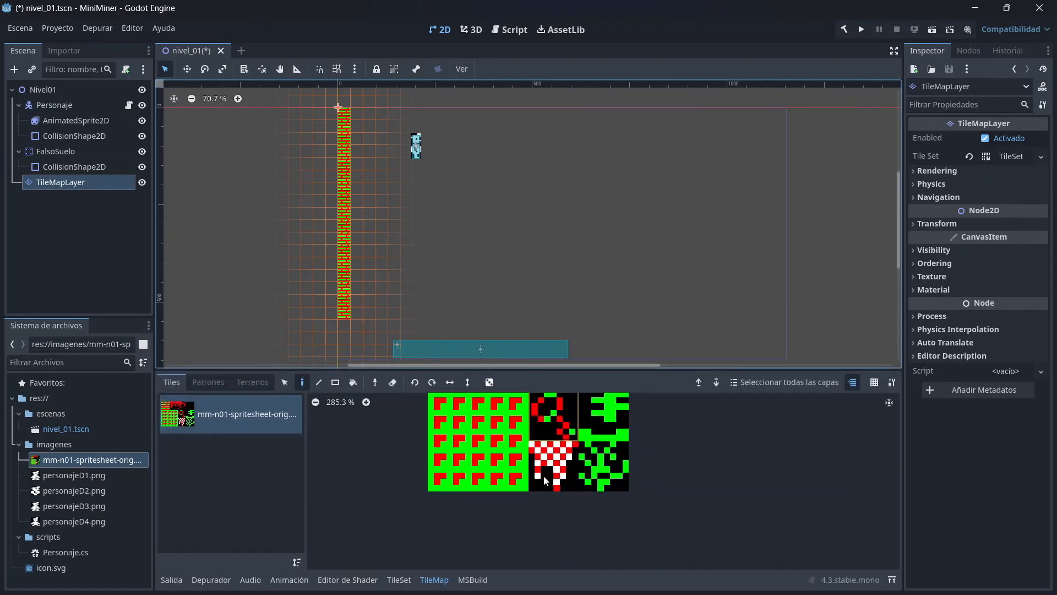
scroll(518, 435, down, 6)
click(516, 433)
drag(355, 312, 717, 319)
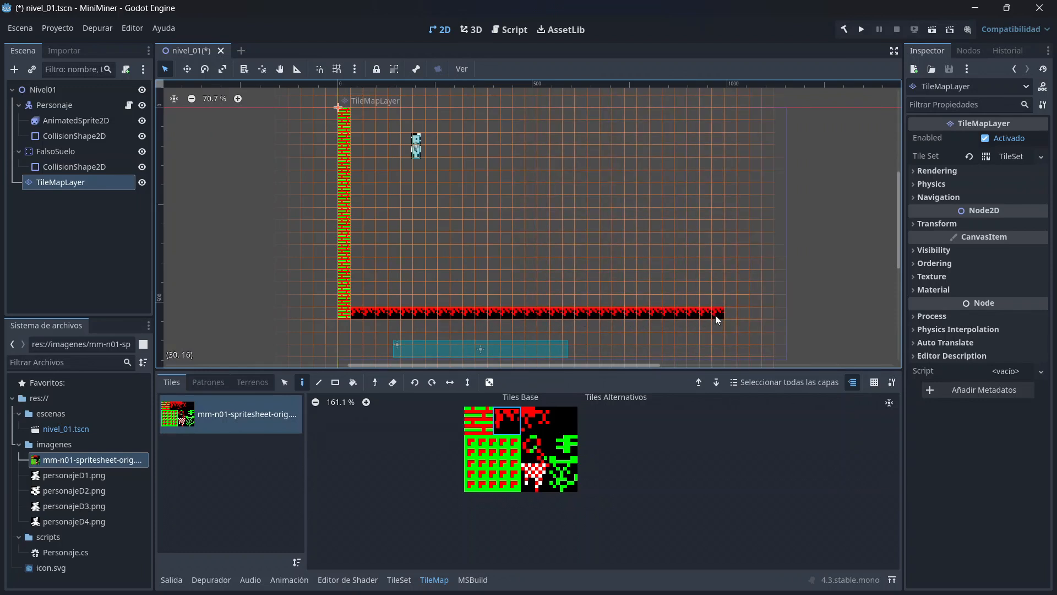
click(478, 420)
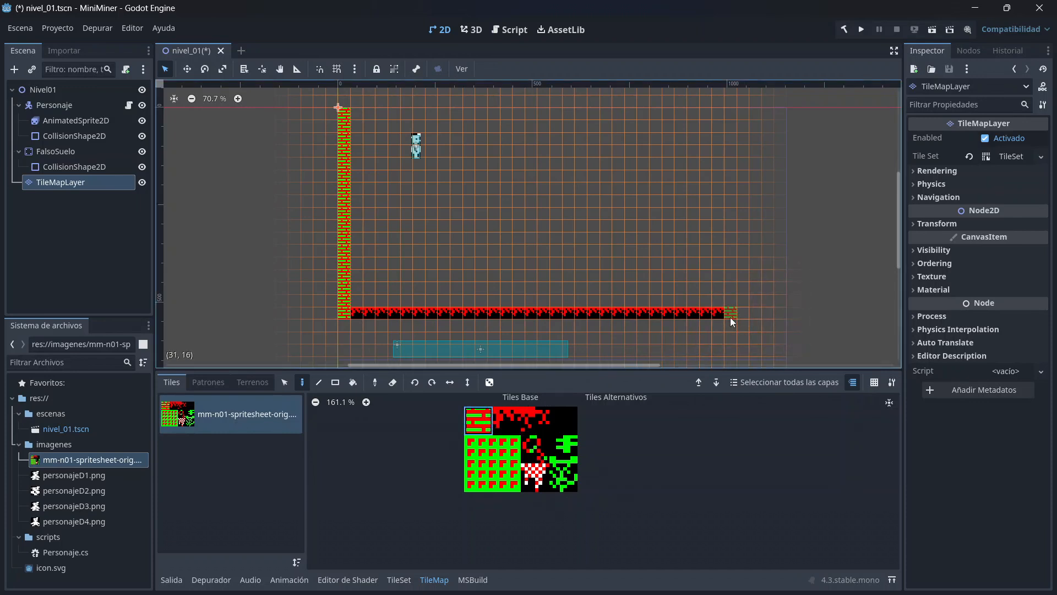
shift+drag(731, 317, 723, 121)
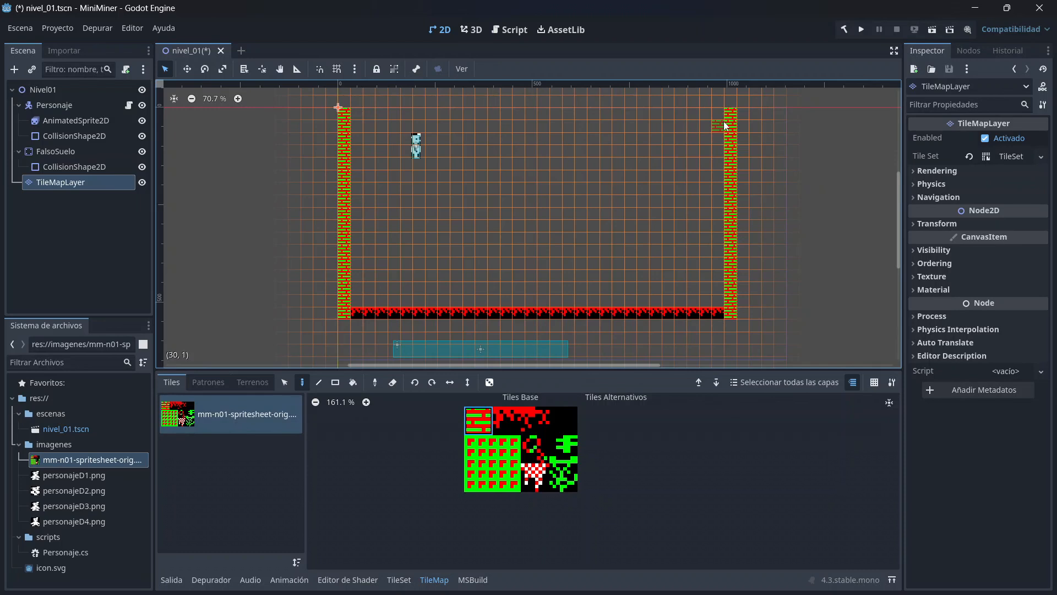
Paint row 13 leftward from the right wall with three red floor tiles in columns 30–28 and five crumbling floor tiles in columns 27–23.
click(507, 421)
click(718, 277)
click(705, 277)
click(691, 278)
click(535, 420)
click(679, 279)
click(667, 278)
click(655, 278)
click(645, 278)
click(631, 277)
Paint three brick tiles in row 13, columns 22–20, and a red floor platform in row 14 from column 19 to 5.
click(478, 420)
click(618, 278)
click(605, 278)
click(593, 277)
click(507, 420)
shift+drag(584, 290, 406, 292)
Paint a two-tile red ledge in row 11 beside the right wall and the green conveyor tiles in row 10 from column 27 to 9.
click(718, 251)
click(706, 251)
click(563, 448)
shift+drag(681, 239, 460, 243)
Paint red ledges beside the left wall, four tiles in row 10 and three in row 8, and extend the green conveyor to column 8.
click(507, 421)
click(357, 238)
click(369, 239)
click(381, 239)
click(394, 239)
click(358, 215)
click(370, 215)
click(384, 216)
click(564, 448)
click(442, 241)
Paint a red floor platform across row 6 between both walls and place the 2 × 2 green block above the floor against the right wall.
click(507, 420)
drag(356, 190, 715, 194)
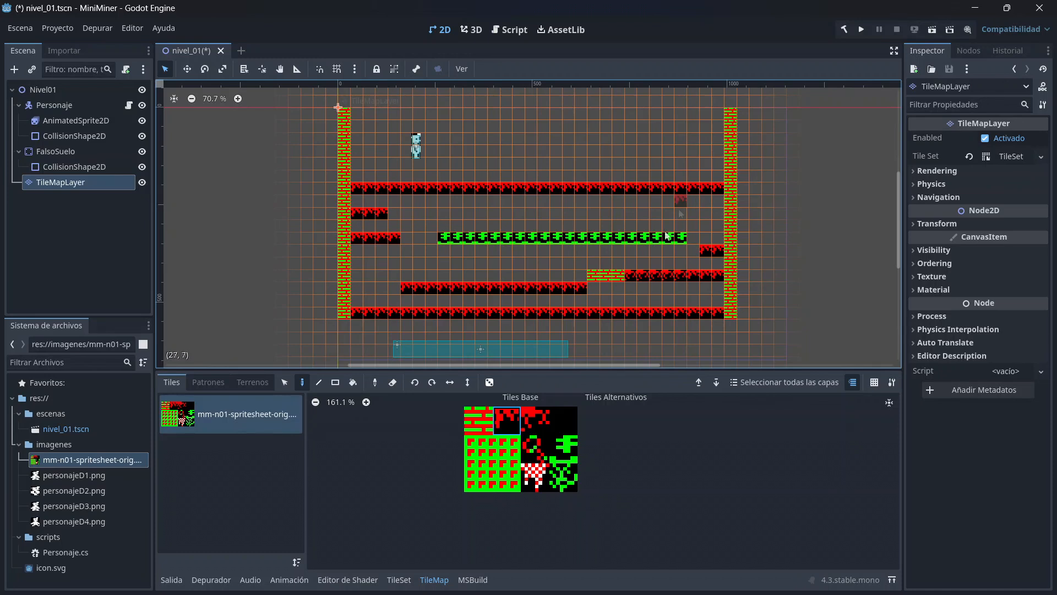
drag(478, 458, 507, 483)
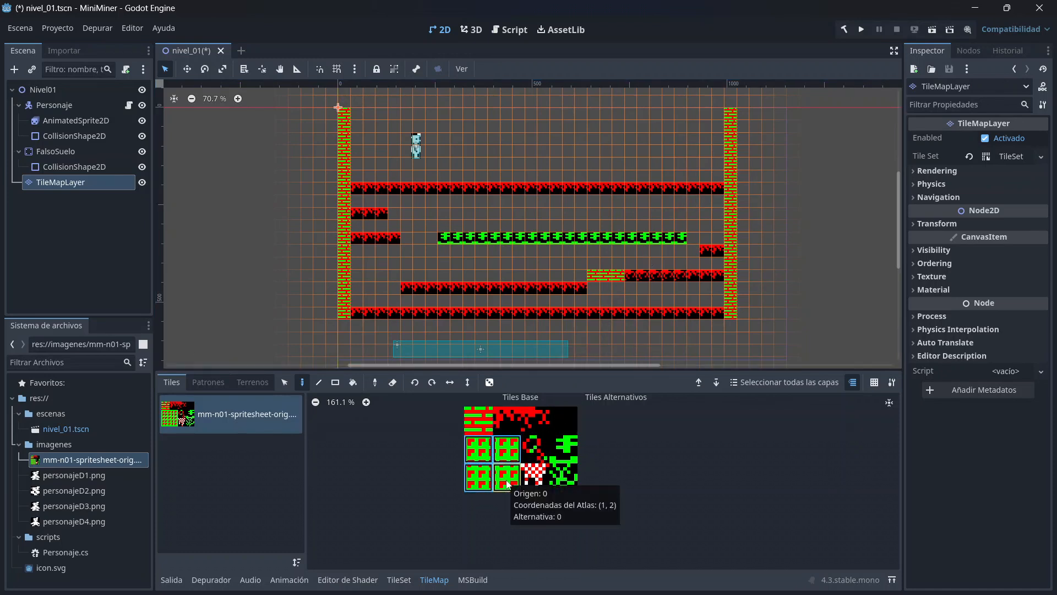
click(710, 296)
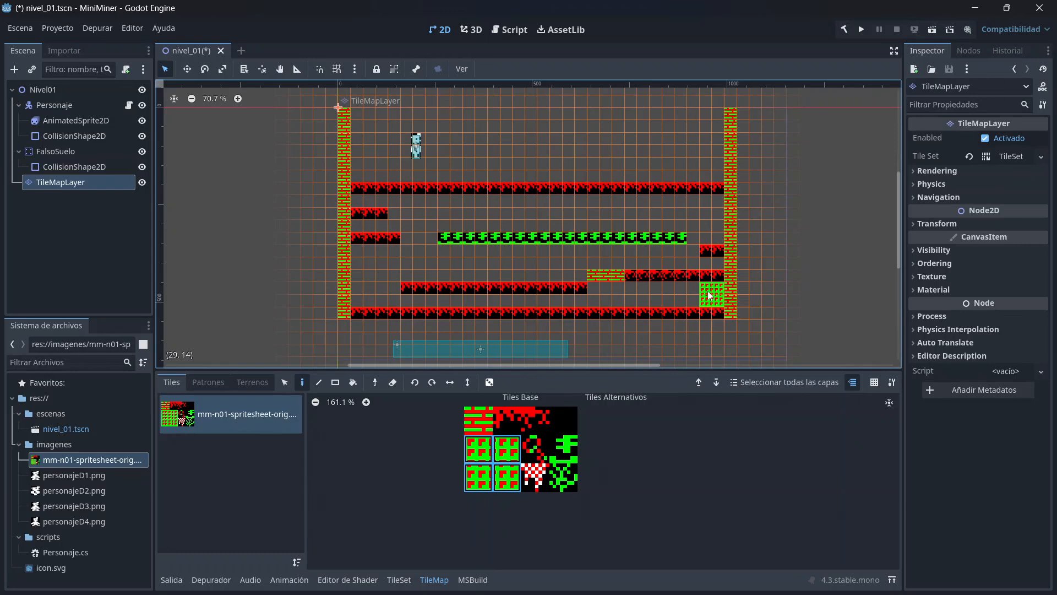
Run the project and test the character's walking and jumping in the tiled level.
key(F5)
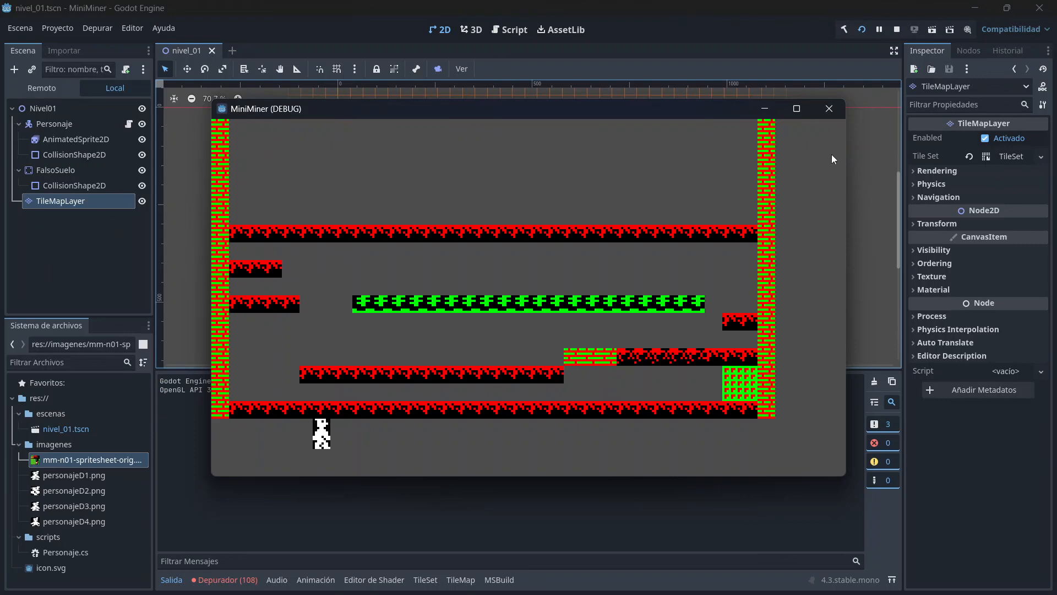
key(Right)
key(Left)
key(Right)
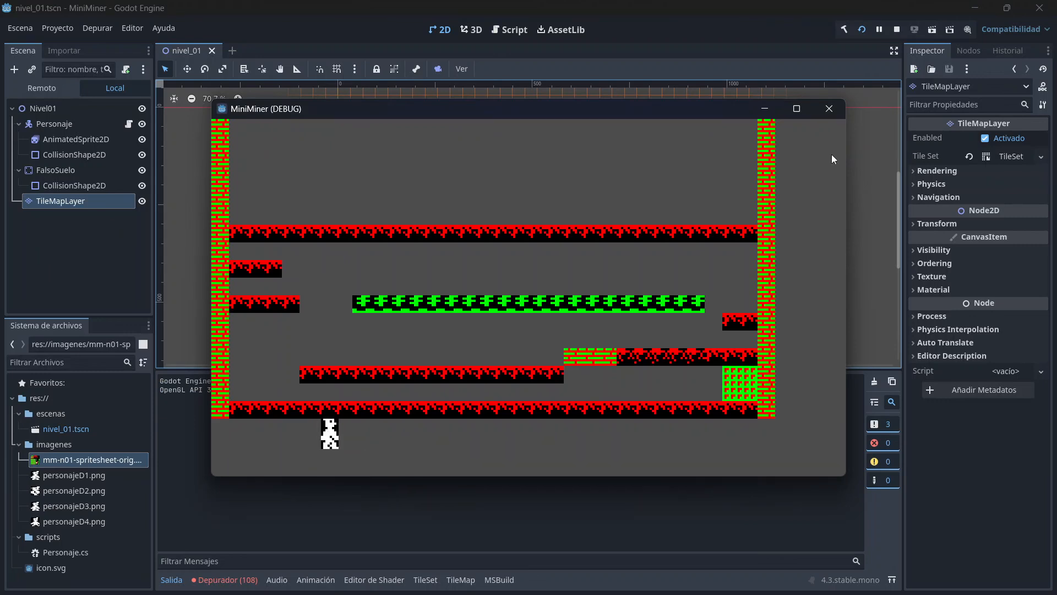
key(space)
key(space)
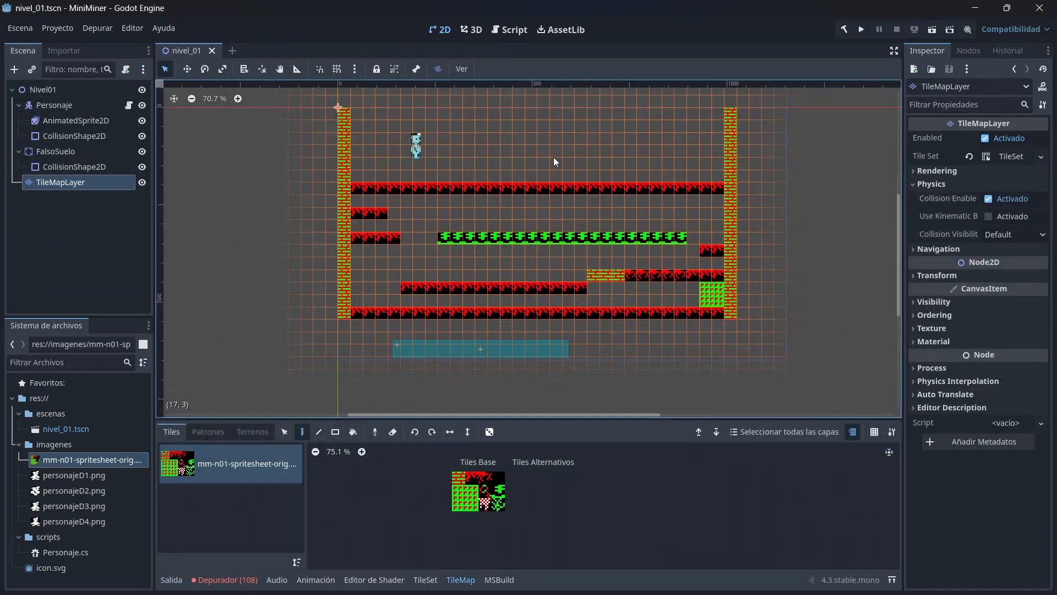
Add a physics layer to the TileMapLayer's TileSet resource.
click(1009, 86)
click(936, 104)
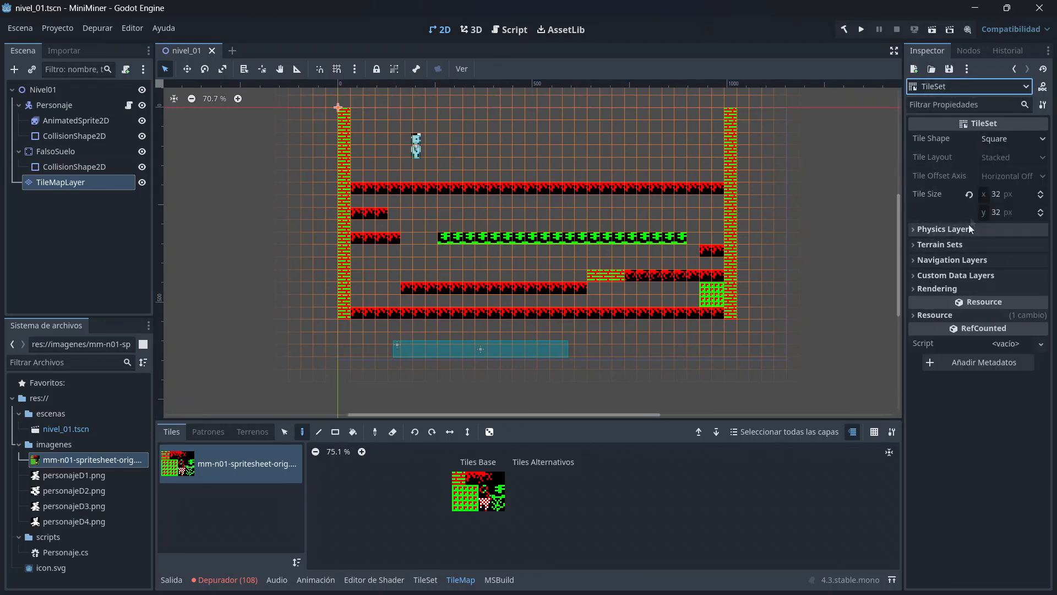
click(916, 230)
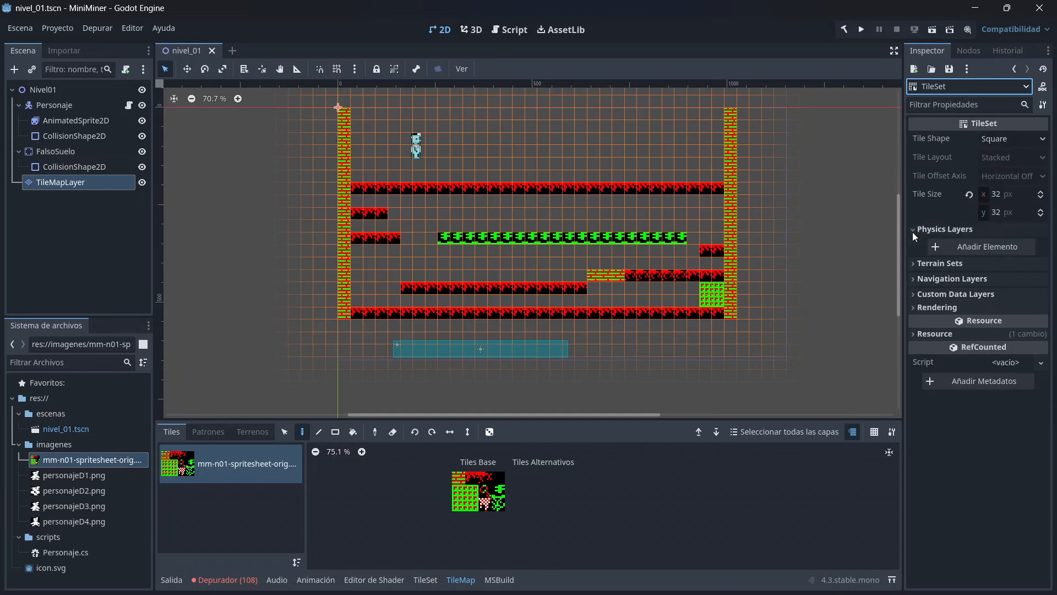
click(979, 246)
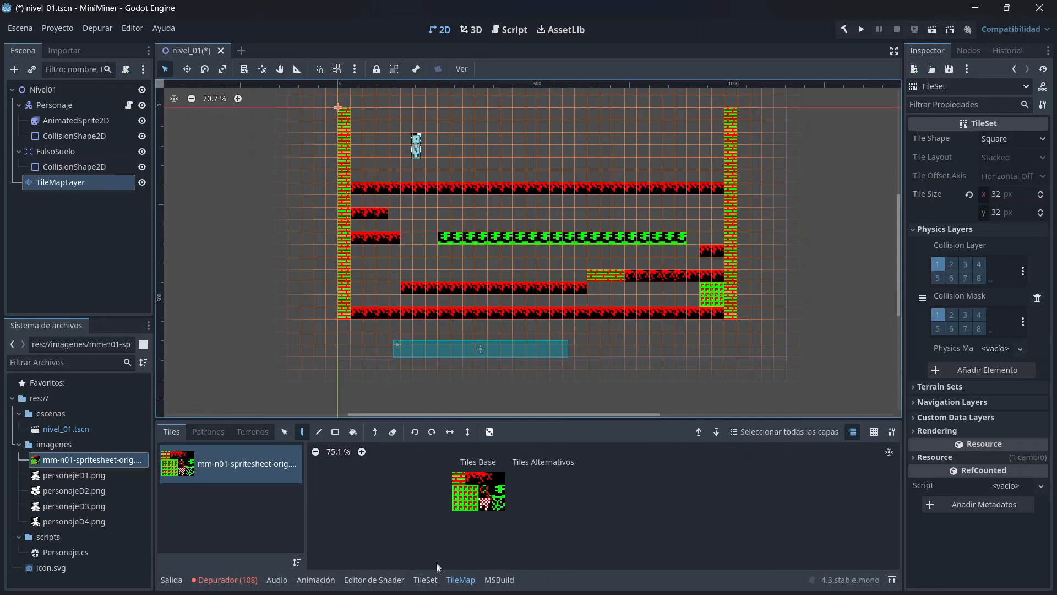
Open the Physics Layer 0 properties of the brick tile at atlas position (0, 0) in the TileSet editor.
click(425, 579)
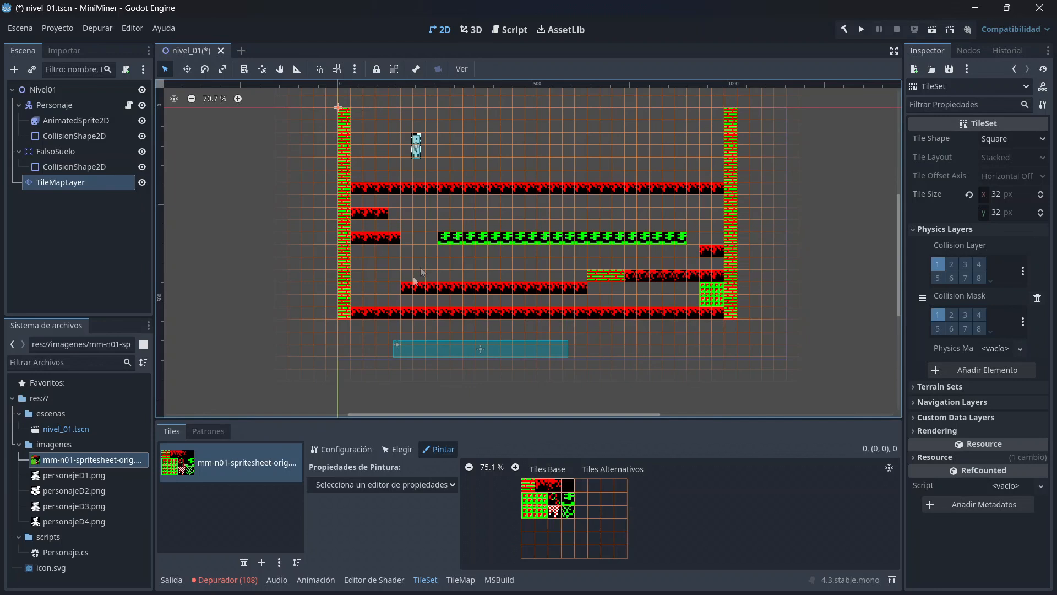
click(400, 451)
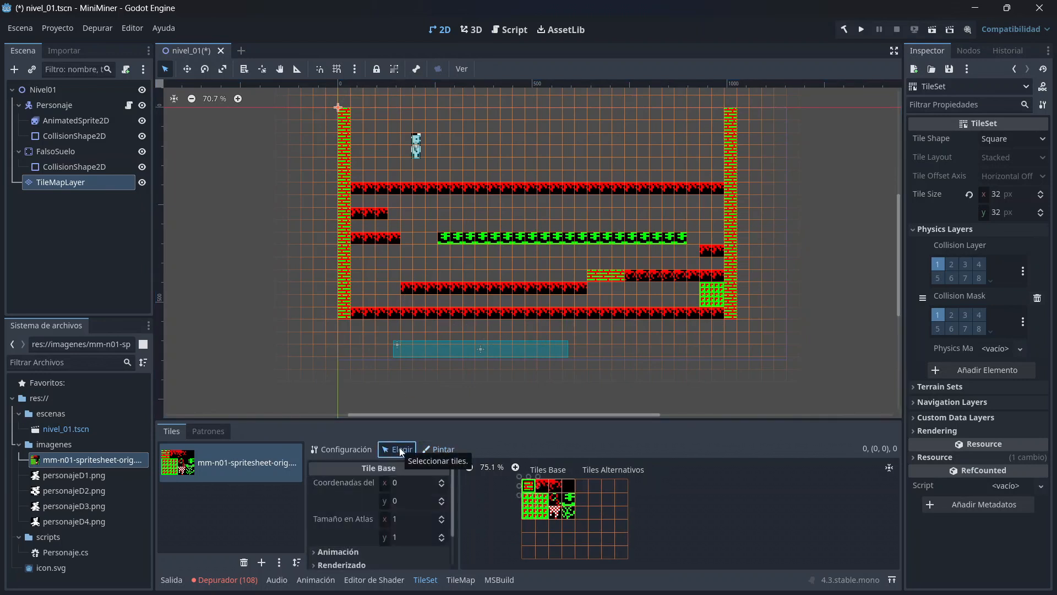
scroll(421, 481, down, 2)
scroll(421, 481, down, 1)
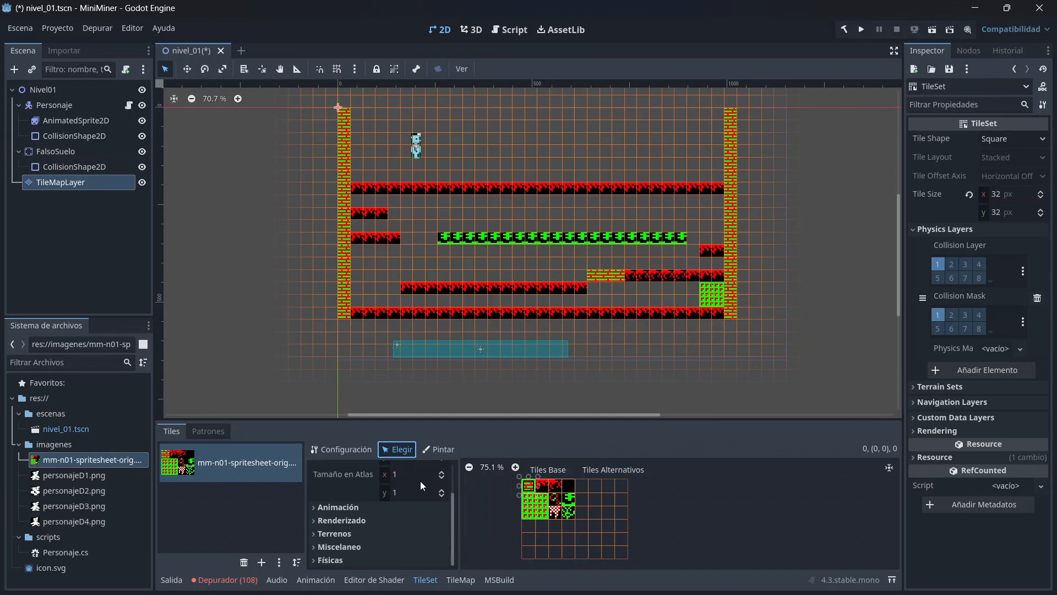
click(316, 559)
scroll(352, 560, down, 1)
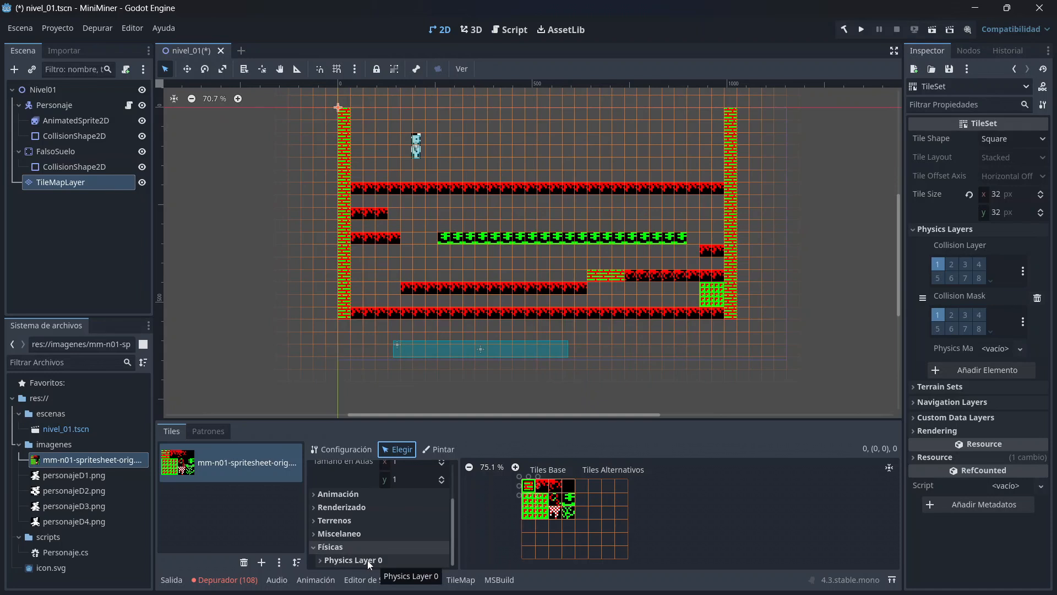
click(323, 561)
scroll(379, 512, down, 4)
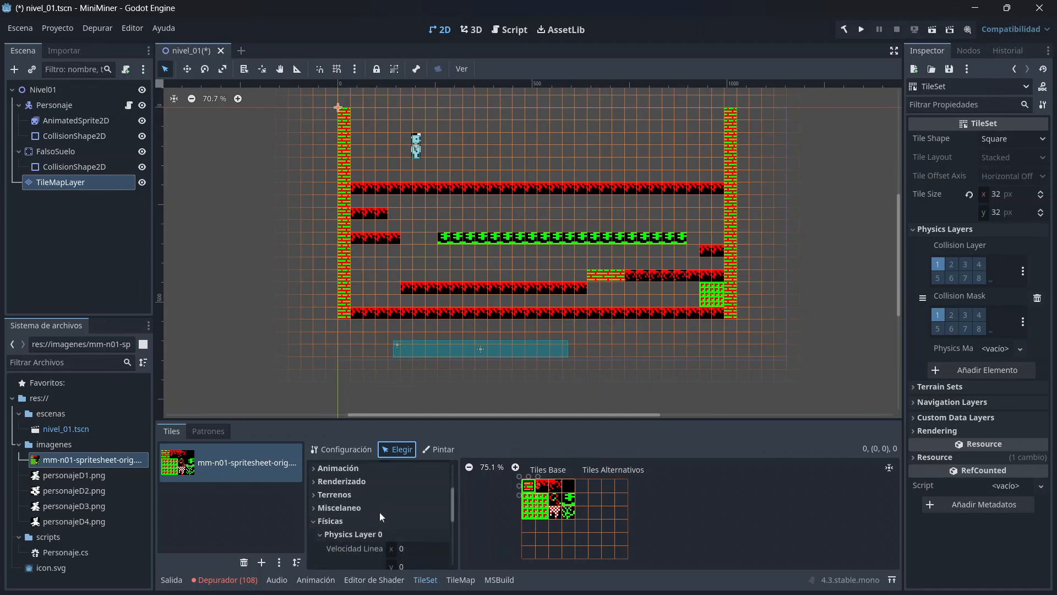
scroll(405, 524, down, 2)
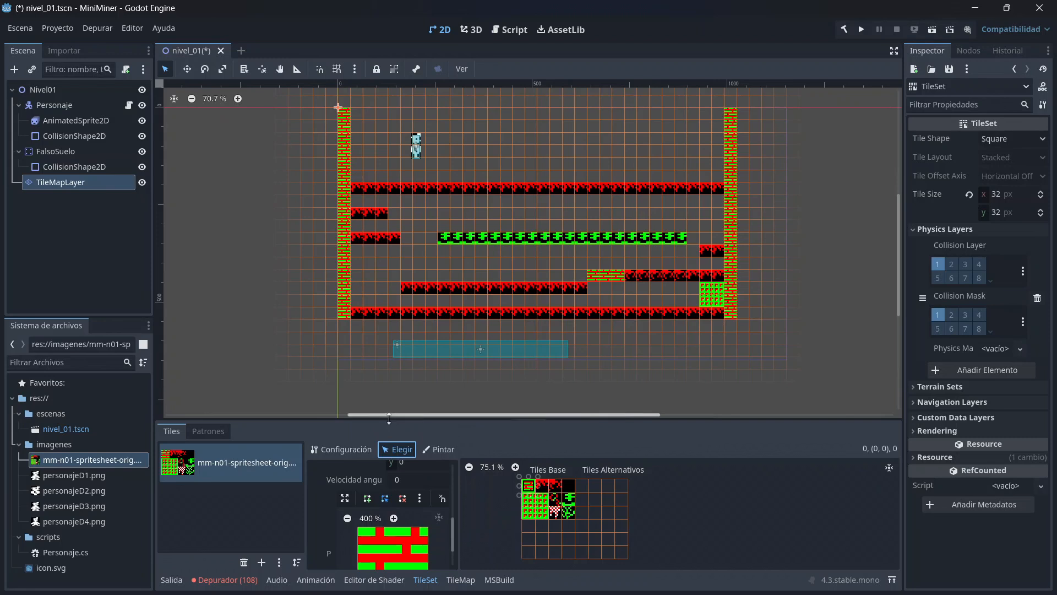
Enlarge the tile editing area and draw a closed four-corner collision polygon covering the whole brick tile.
drag(389, 419, 412, 301)
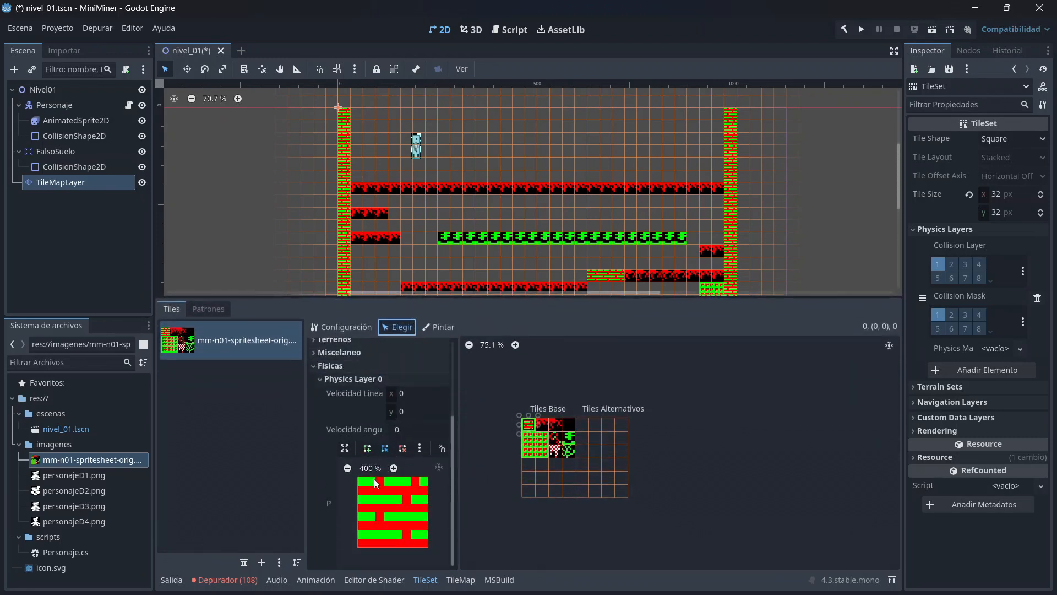
click(368, 449)
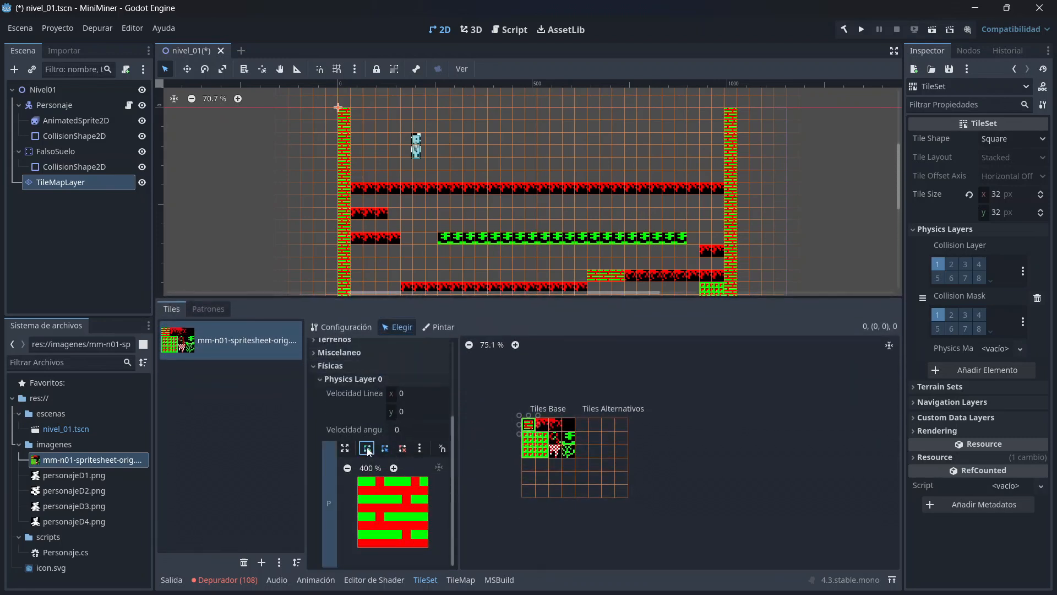
click(357, 477)
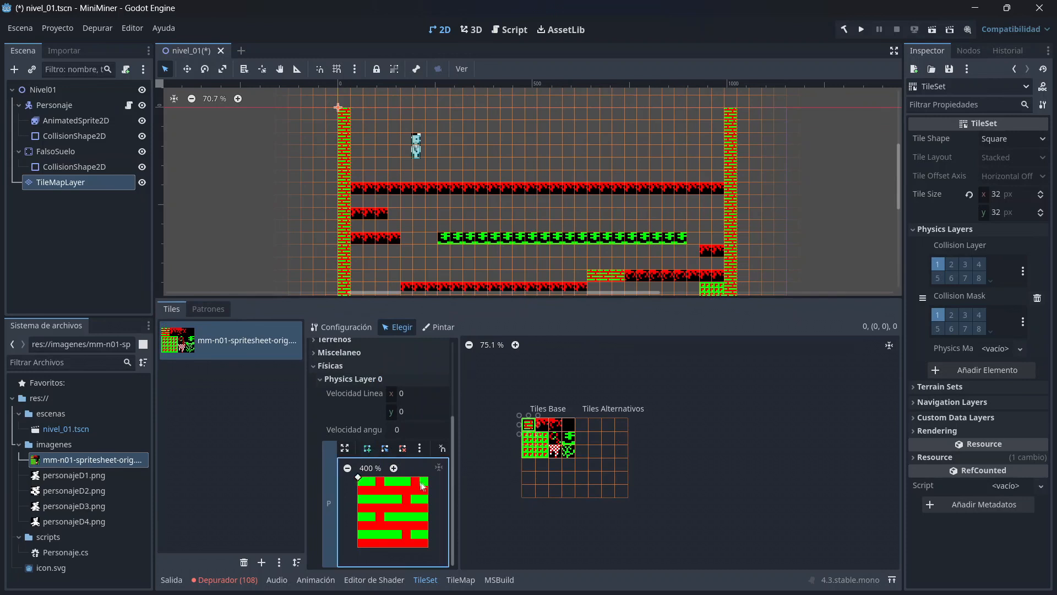
click(428, 477)
click(428, 547)
click(358, 548)
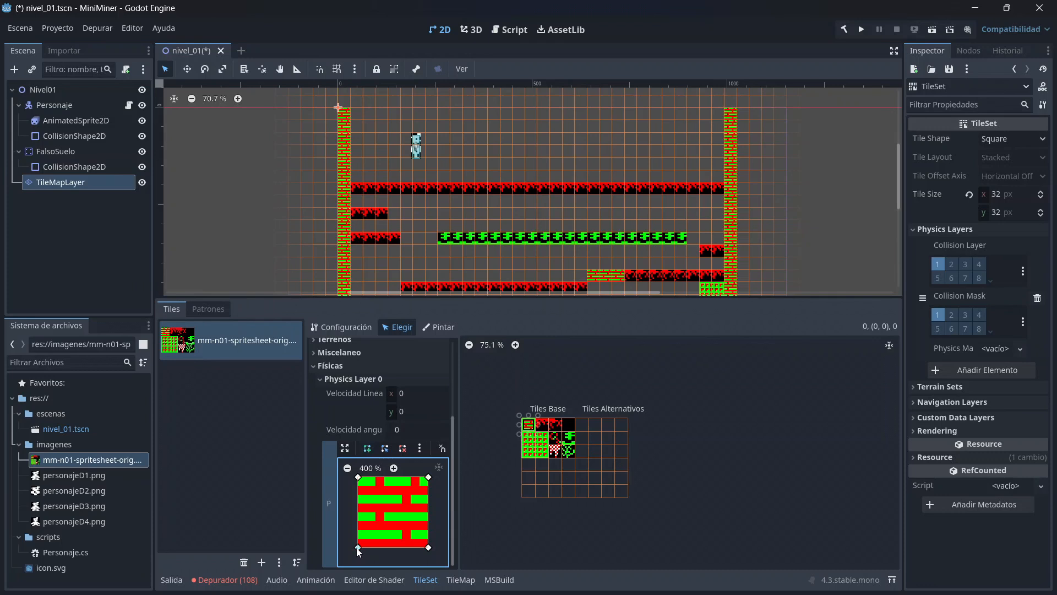
click(358, 478)
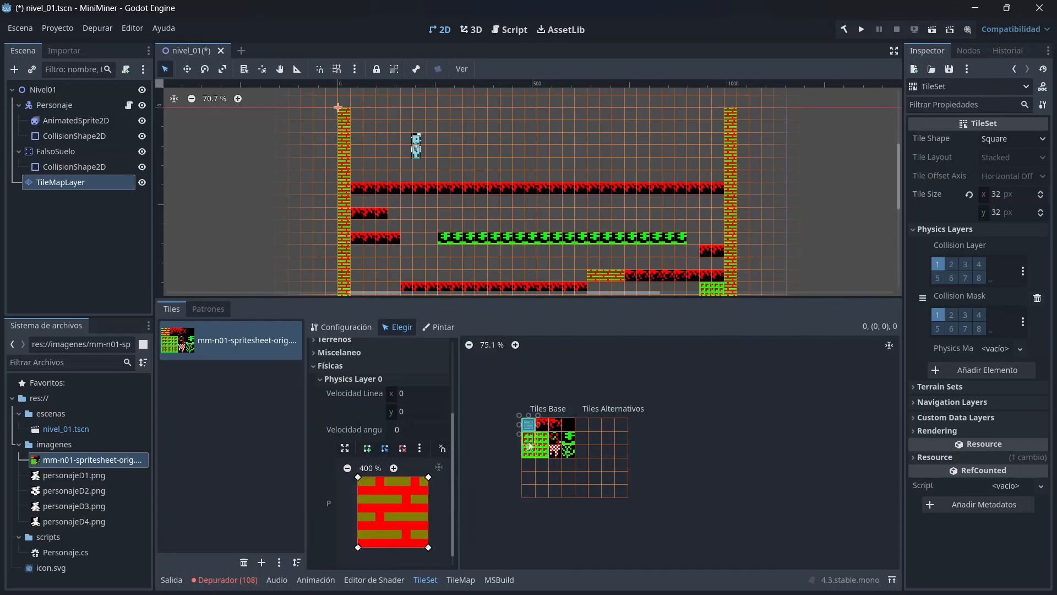
Draw a closed four-corner collision polygon covering the whole red floor tile at atlas position (1, 0).
shift+click(540, 425)
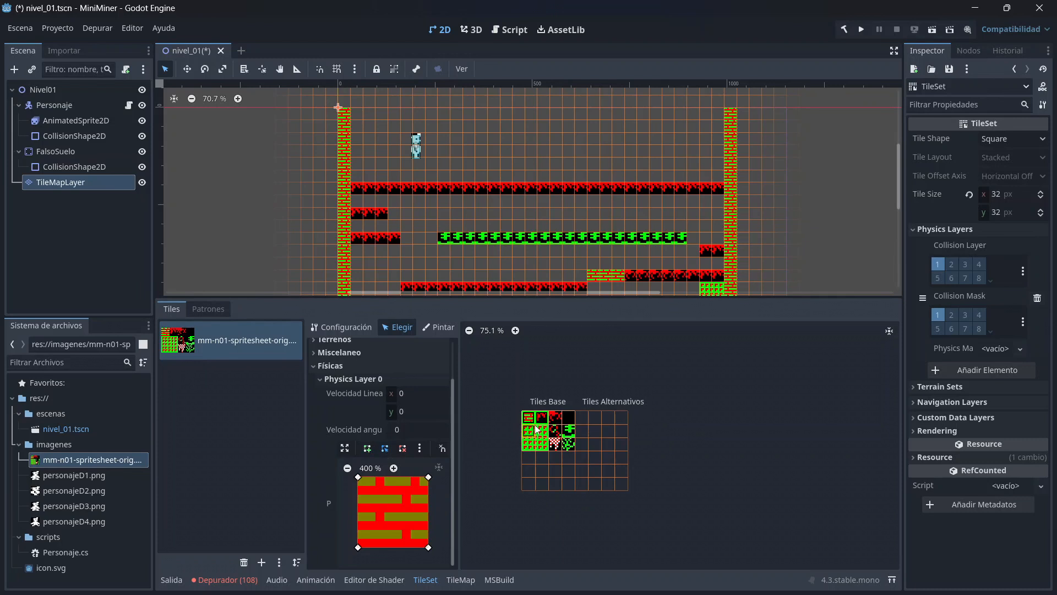
click(540, 419)
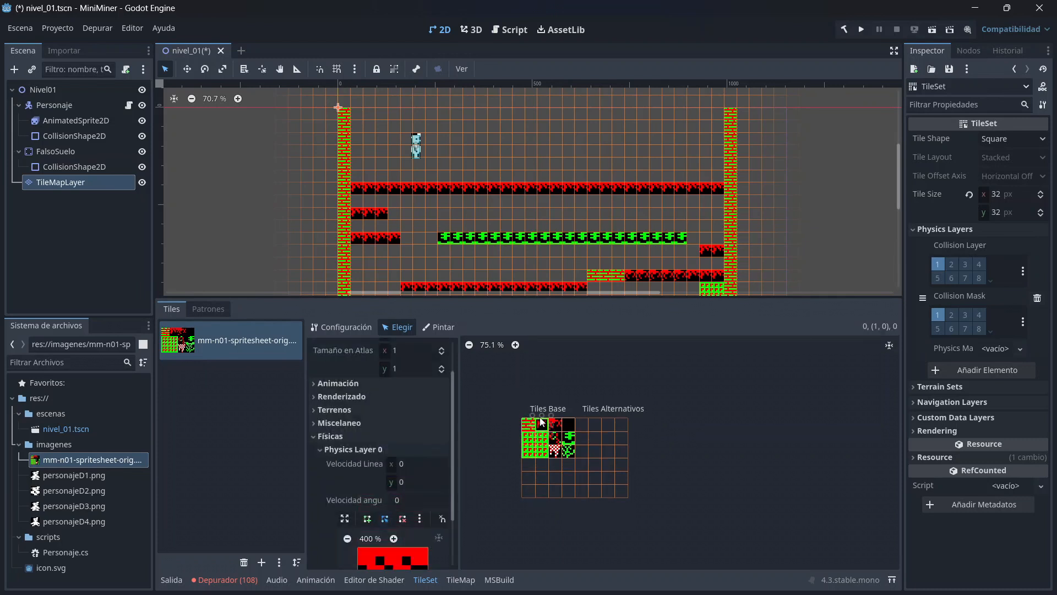
scroll(397, 461, down, 3)
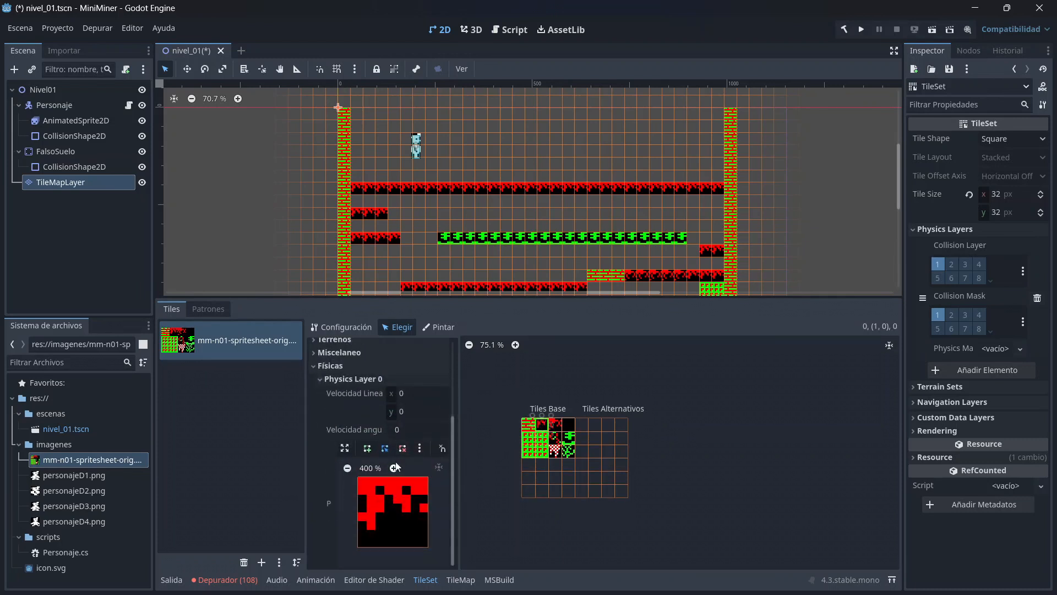
click(366, 451)
click(358, 478)
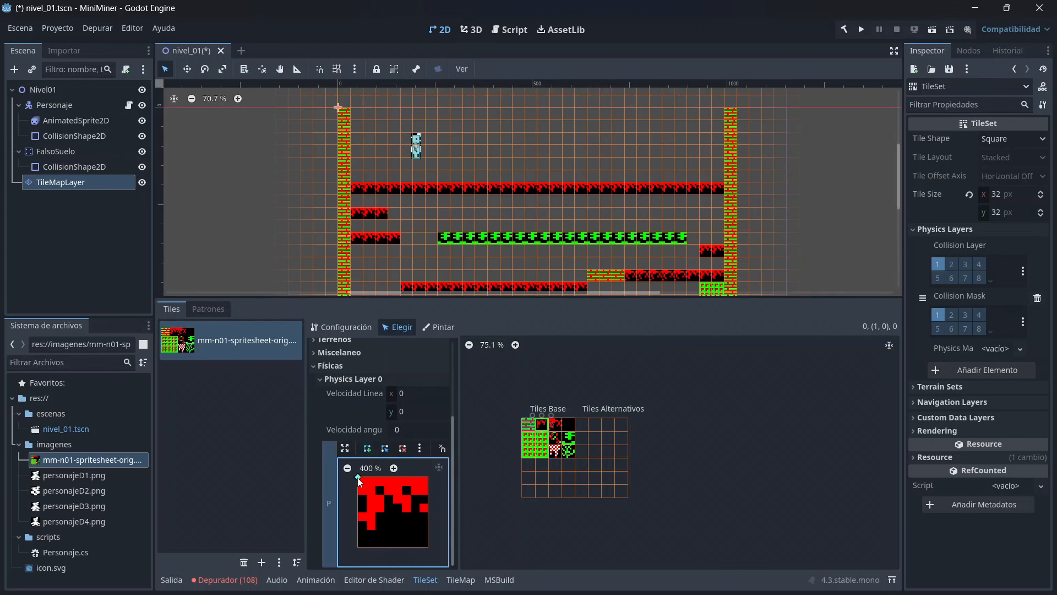
click(428, 477)
click(428, 547)
click(357, 547)
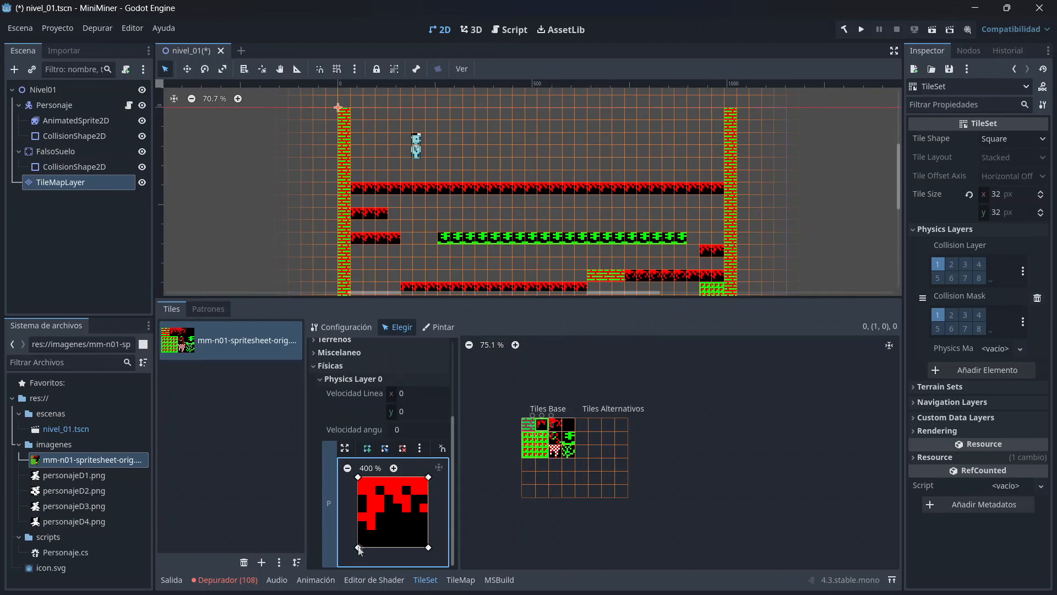
click(359, 478)
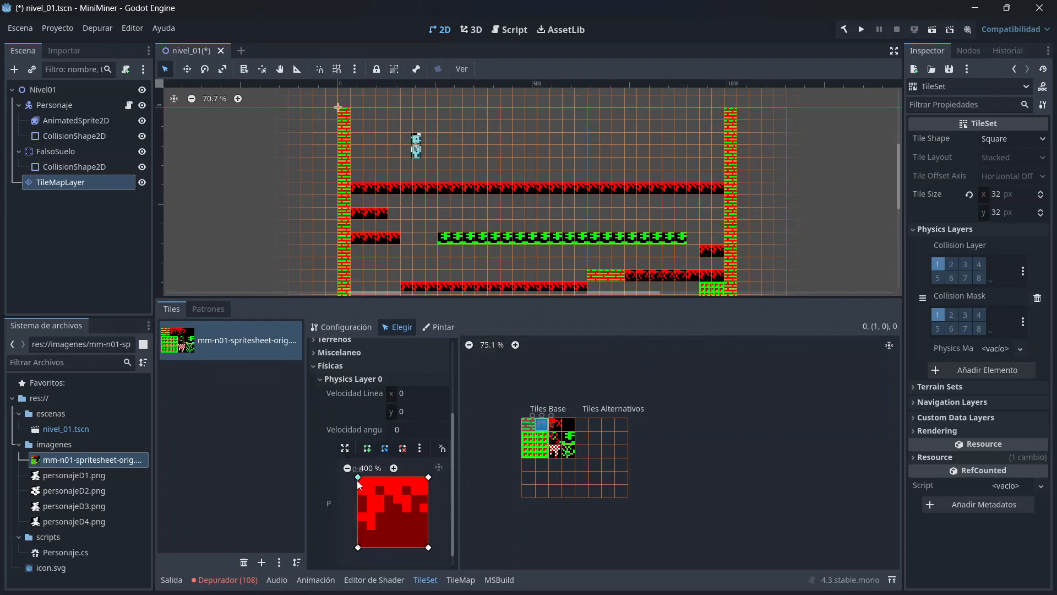
Draw a full-tile square collision polygon for the crumbling red floor tile and the green conveyor tile selected together.
click(556, 428)
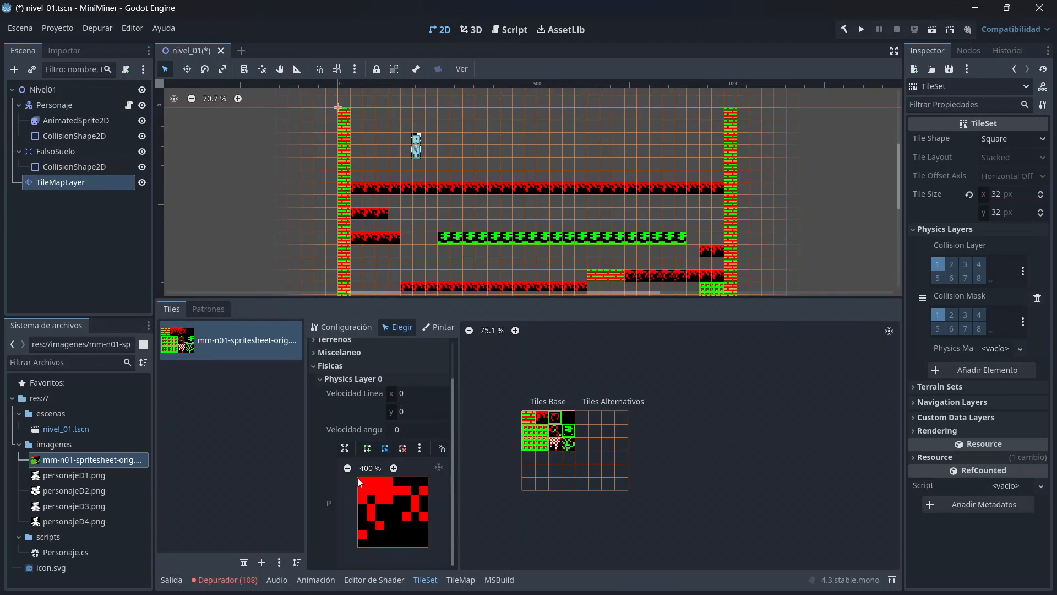
click(358, 477)
click(366, 449)
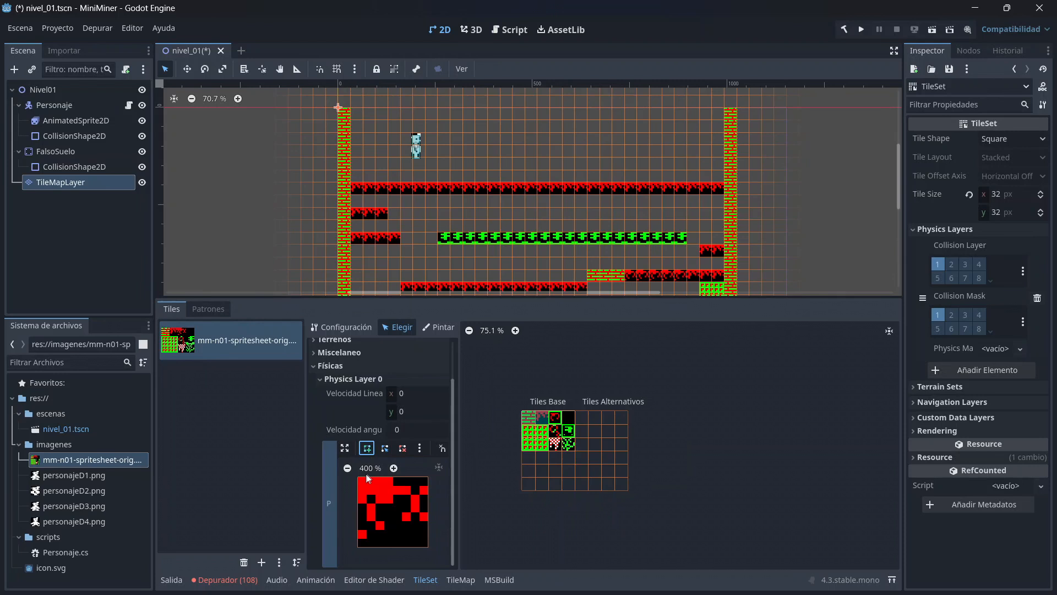
click(358, 477)
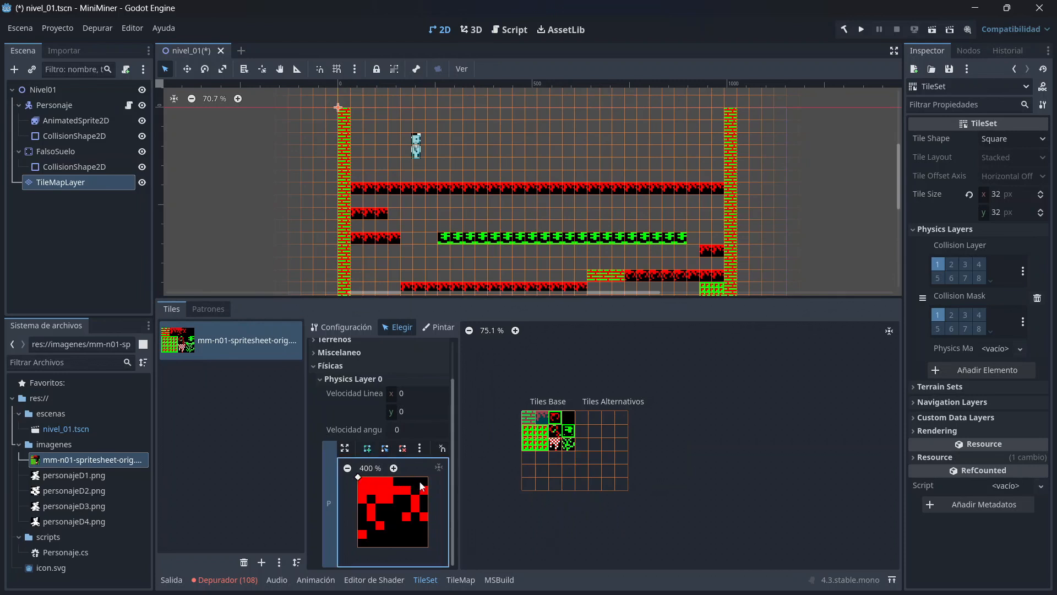
click(428, 477)
click(428, 547)
click(357, 548)
click(358, 477)
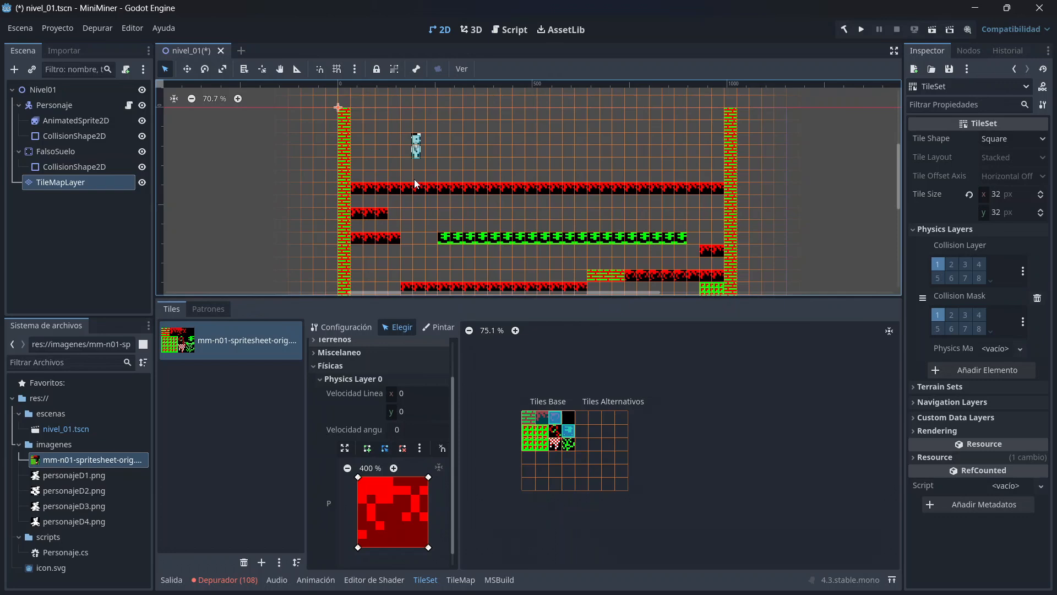
Run the project and test the character's walking and jumping against the tiles' collisions.
click(861, 31)
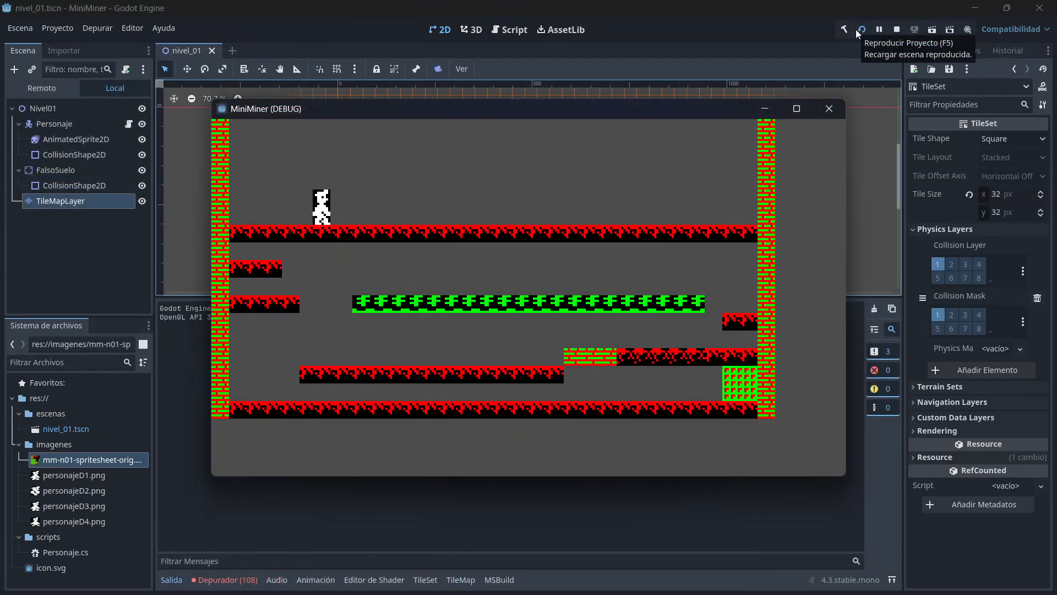
key(Right)
key(space)
key(Right)
key(Left)
key(space)
key(Right)
key(space)
key(Left)
key(space)
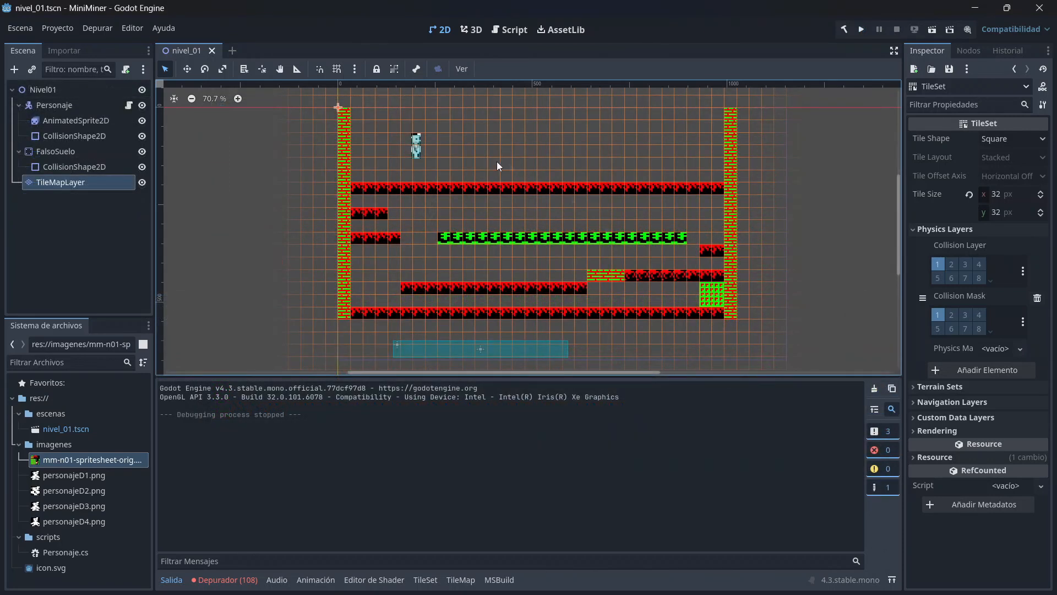
Move the Personaje node to about (845, 471), under the crumbling ledge beside the green block.
click(46, 107)
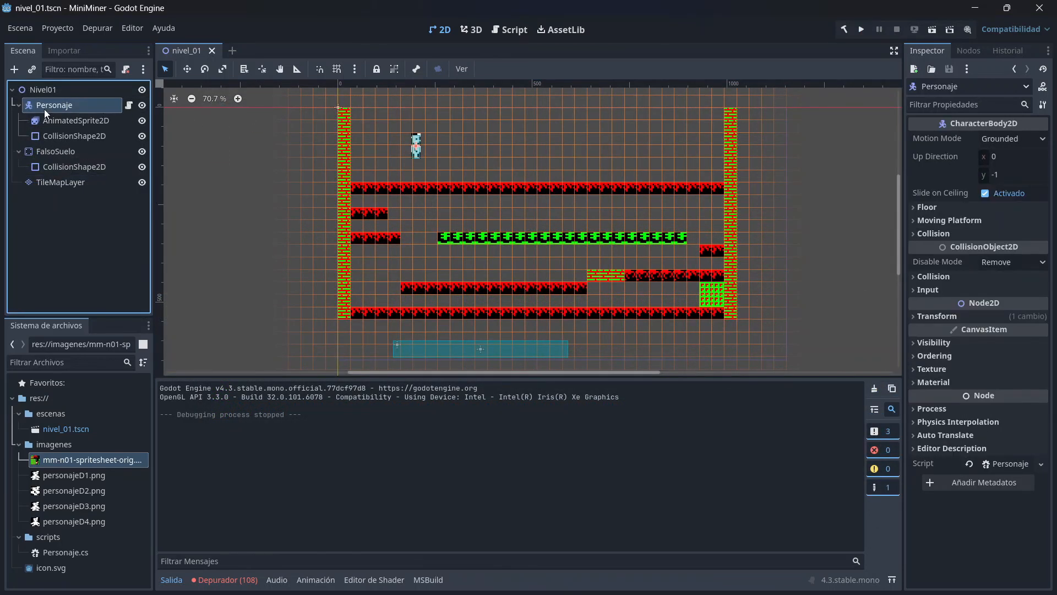
click(187, 73)
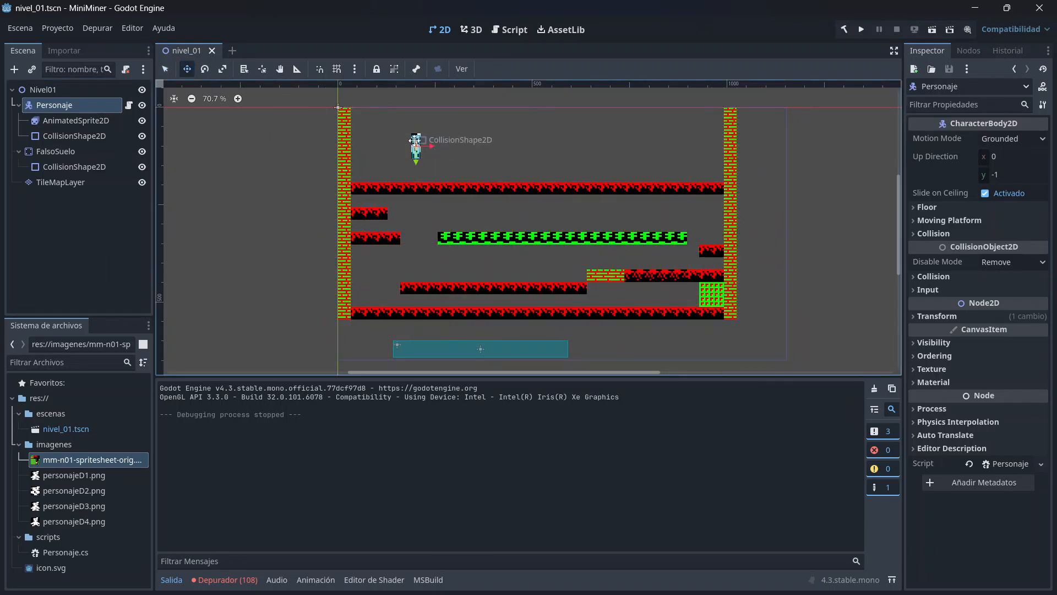
drag(417, 141, 666, 277)
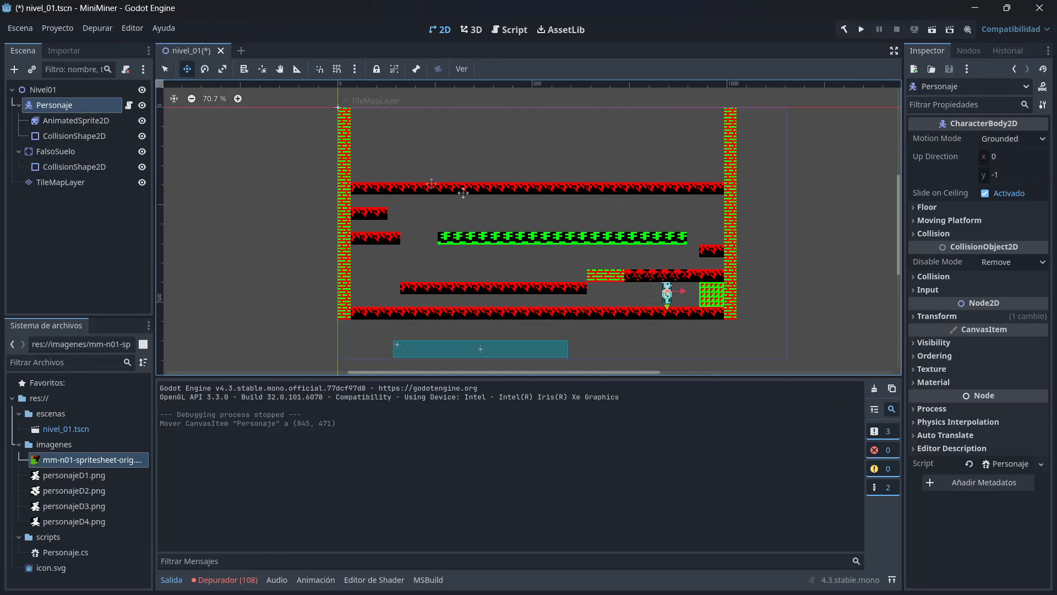
Enable one-way collision on the collision polygon of the TileMapLayer's red floor tile at atlas position (1, 0).
click(58, 184)
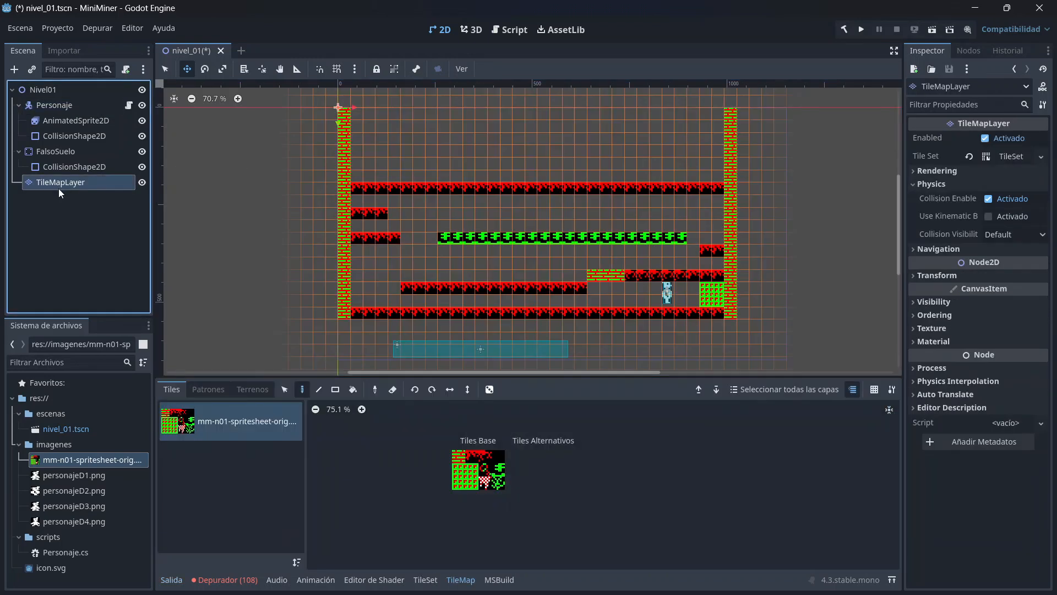
click(420, 580)
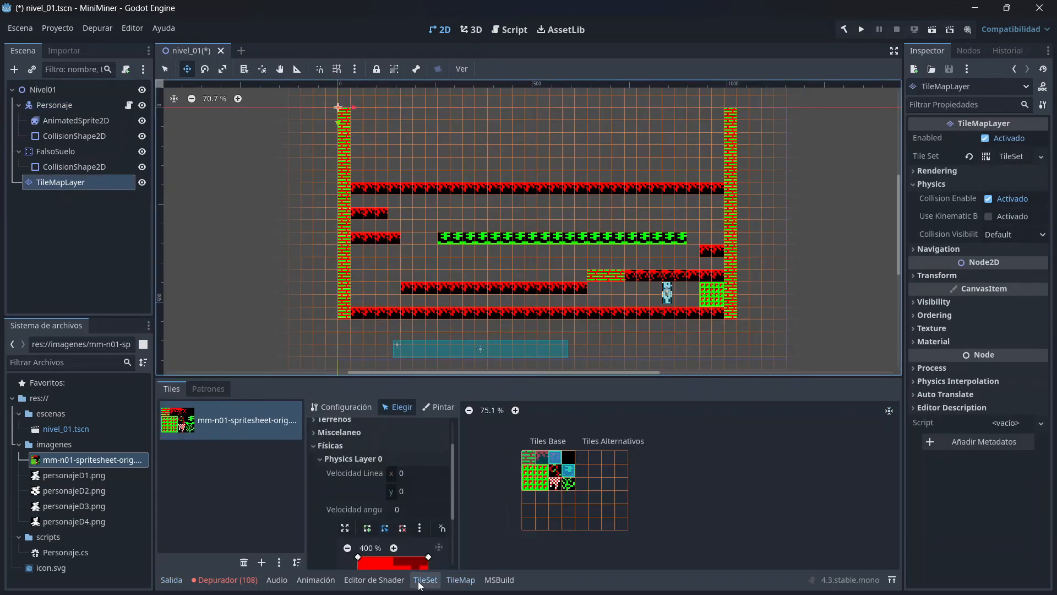
click(543, 458)
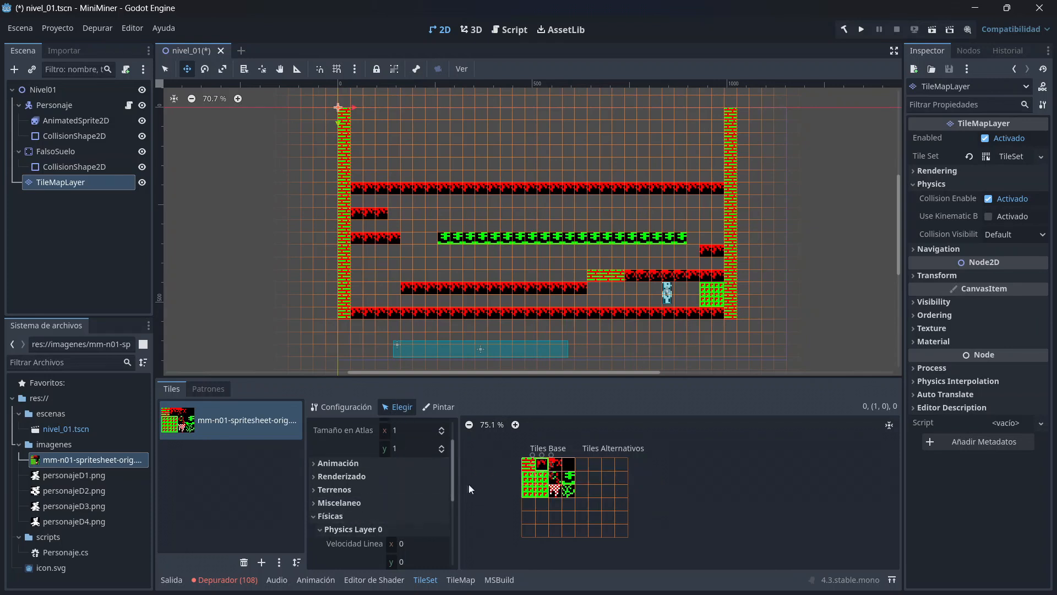
drag(454, 486, 464, 553)
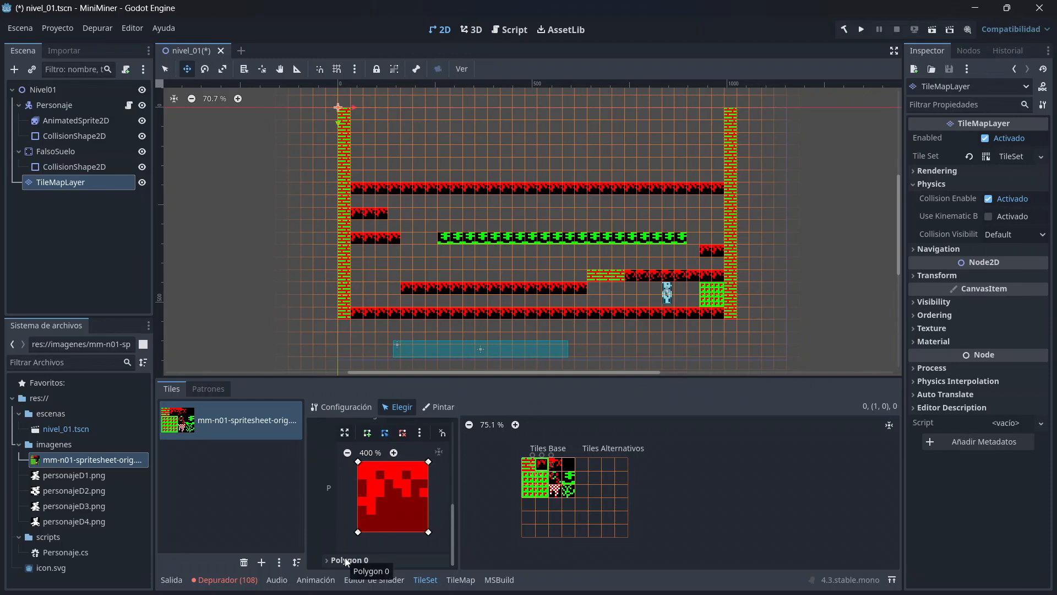
click(328, 562)
drag(453, 537, 455, 550)
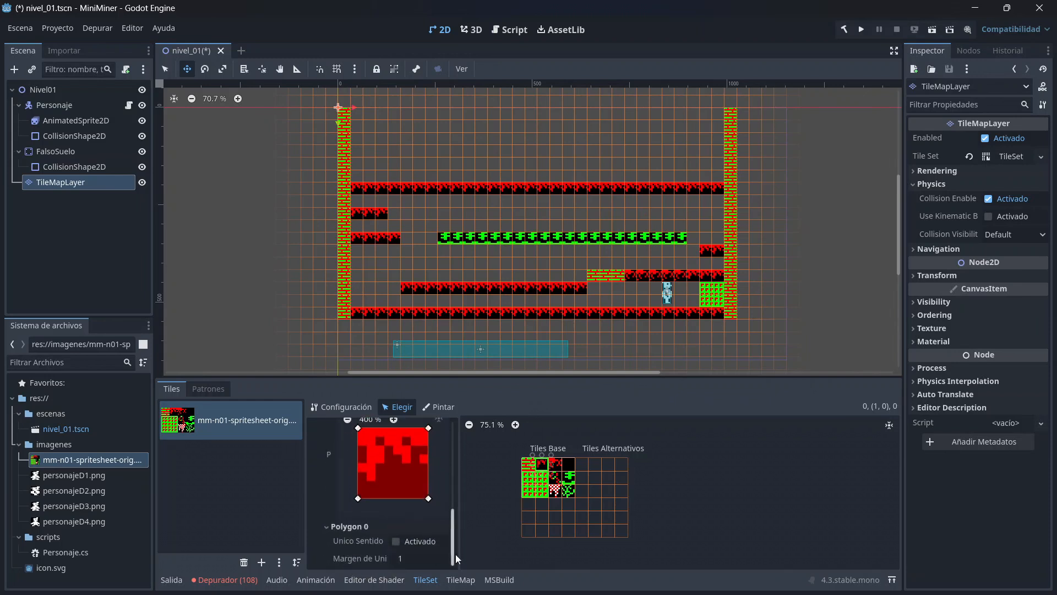
click(396, 541)
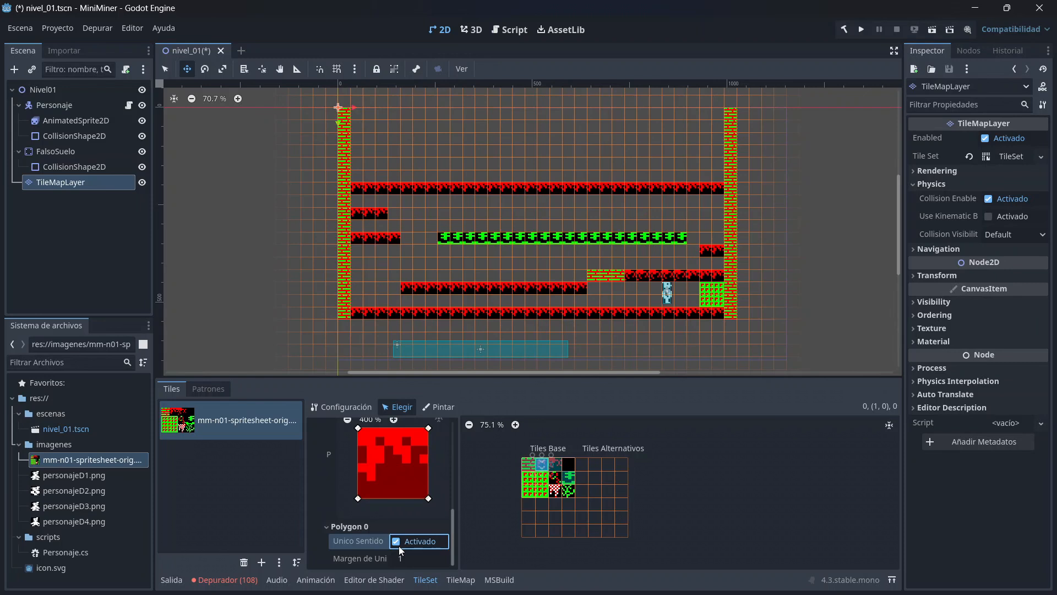
Enable one-way collision on the collision polygon of the green conveyor tile at atlas position (3, 1).
click(569, 482)
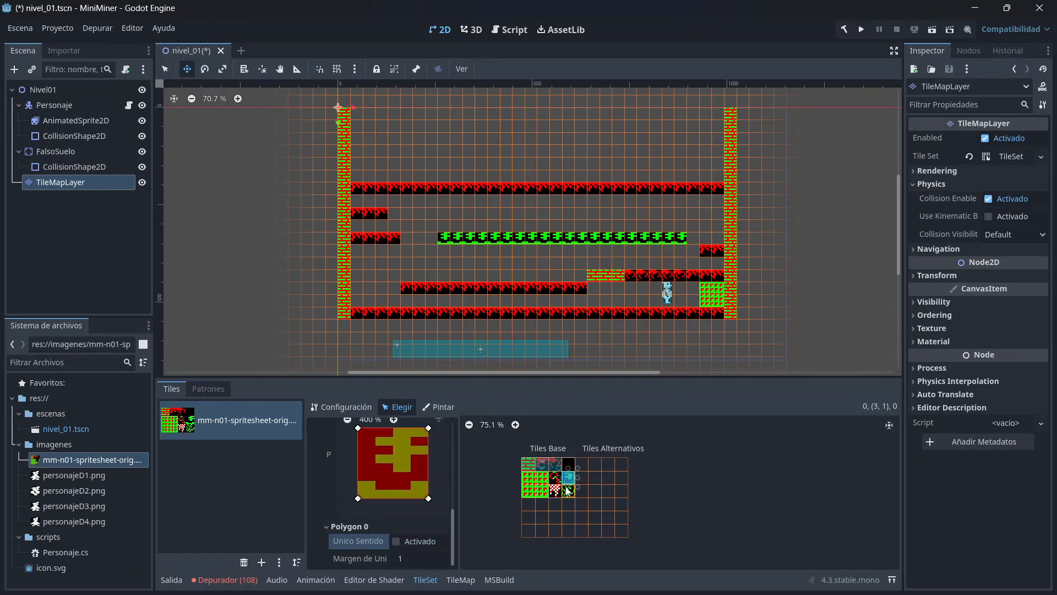
click(533, 463)
click(568, 478)
scroll(408, 529, down, 2)
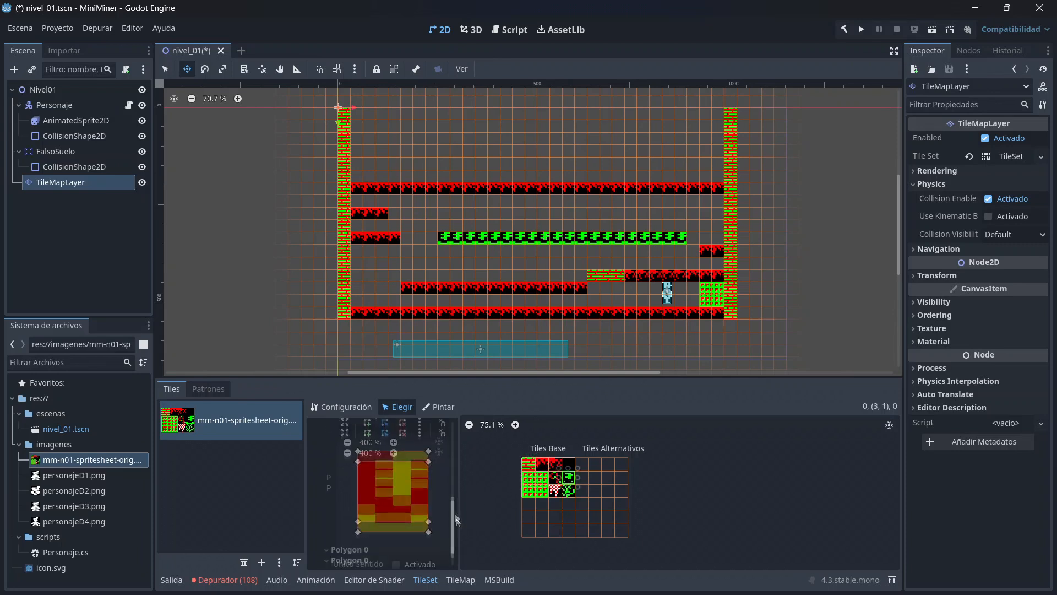
click(396, 542)
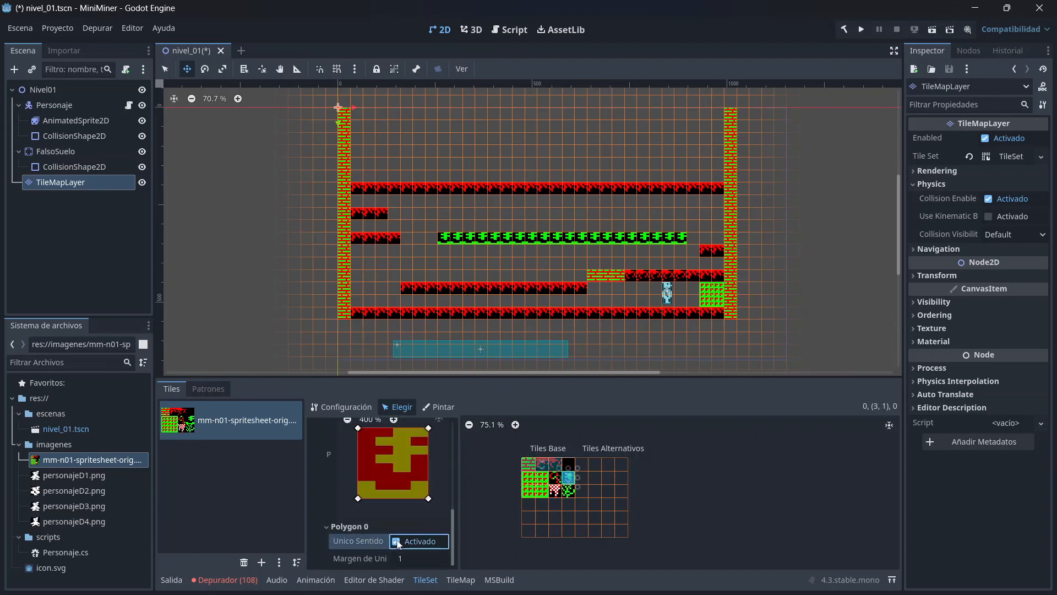
click(530, 465)
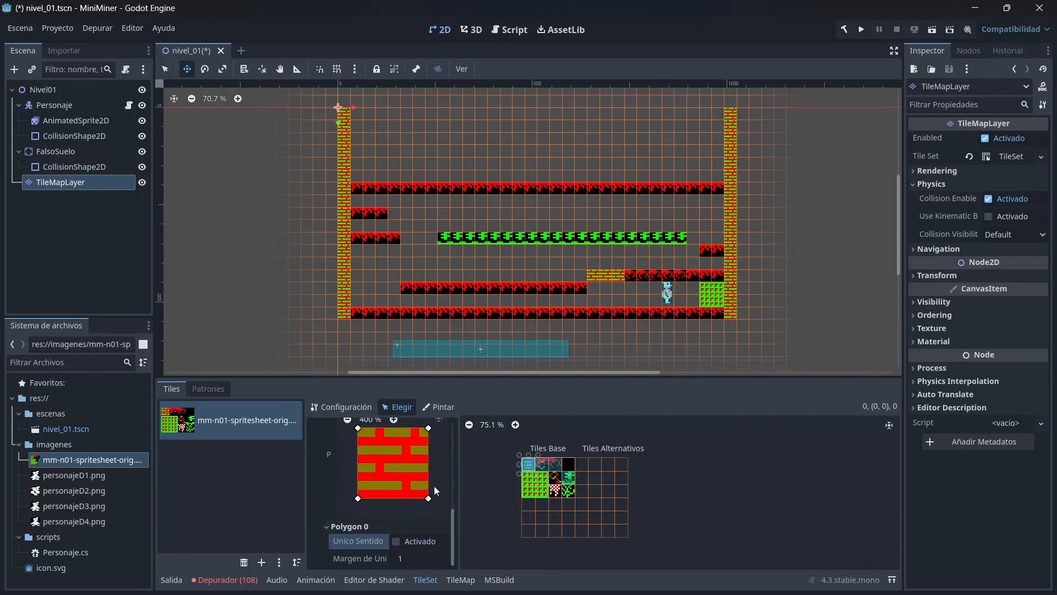
Run the project and test the one-way tiles by walking under them and jumping up through the ledges and conveyor.
key(F5)
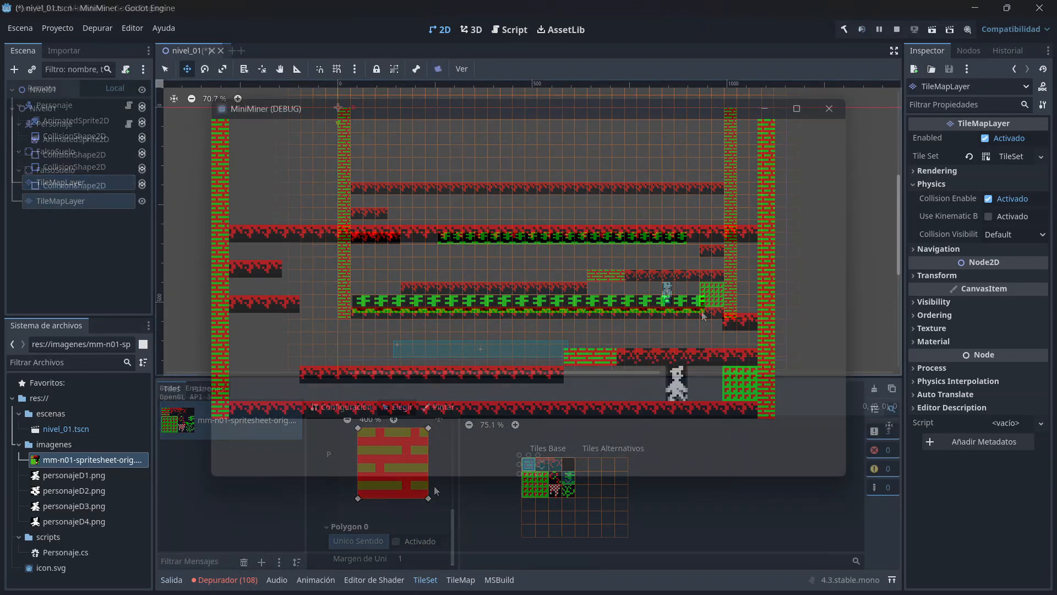
key(Left)
key(Right)
key(Left)
key(Right)
key(Left)
key(space)
key(Left)
key(space)
key(Right)
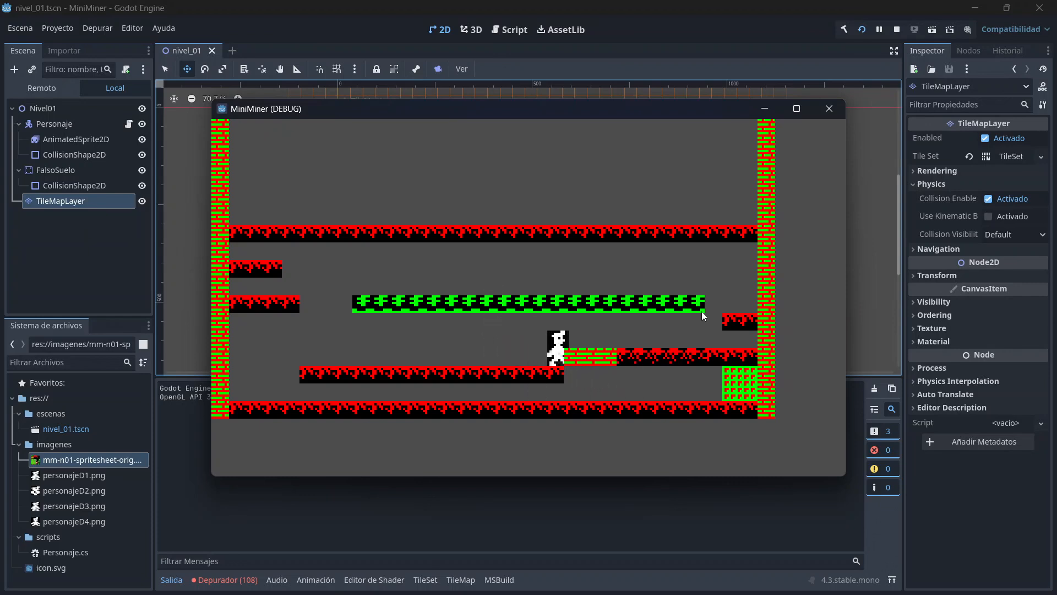
key(Left)
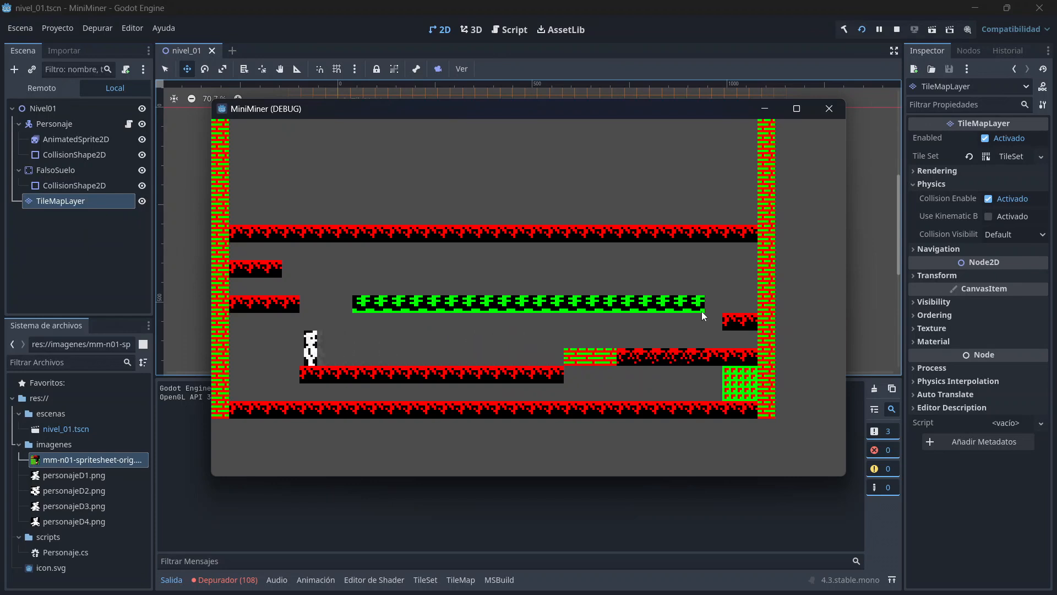
key(Right)
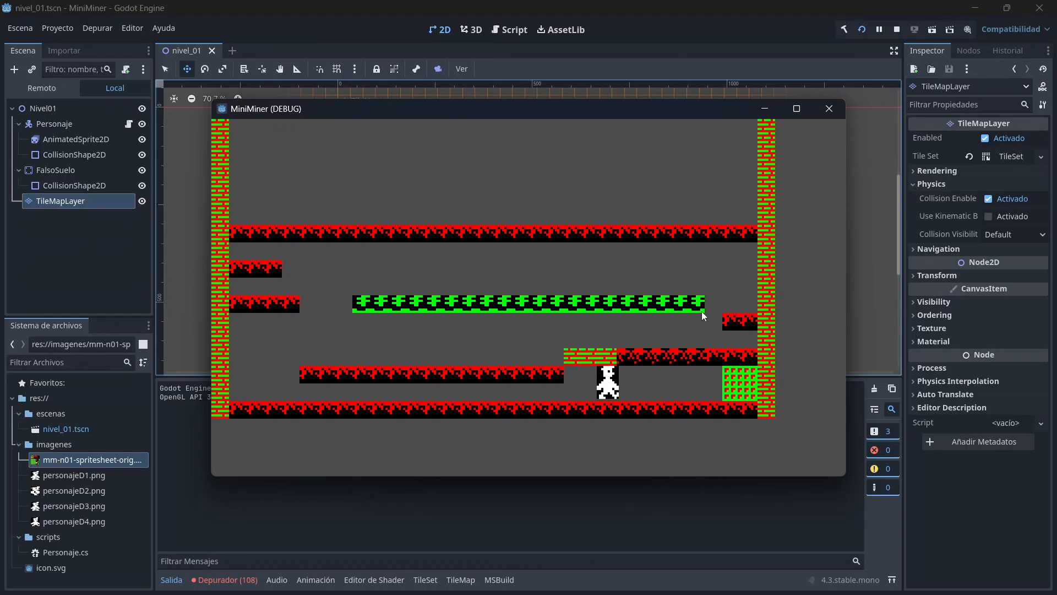
key(Right)
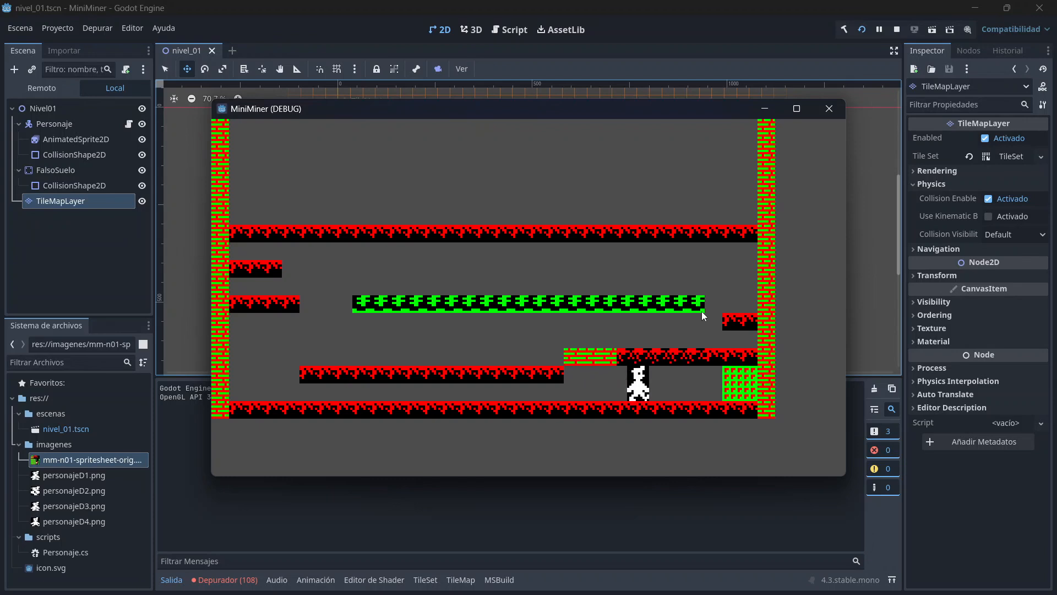
key(Right)
key(space)
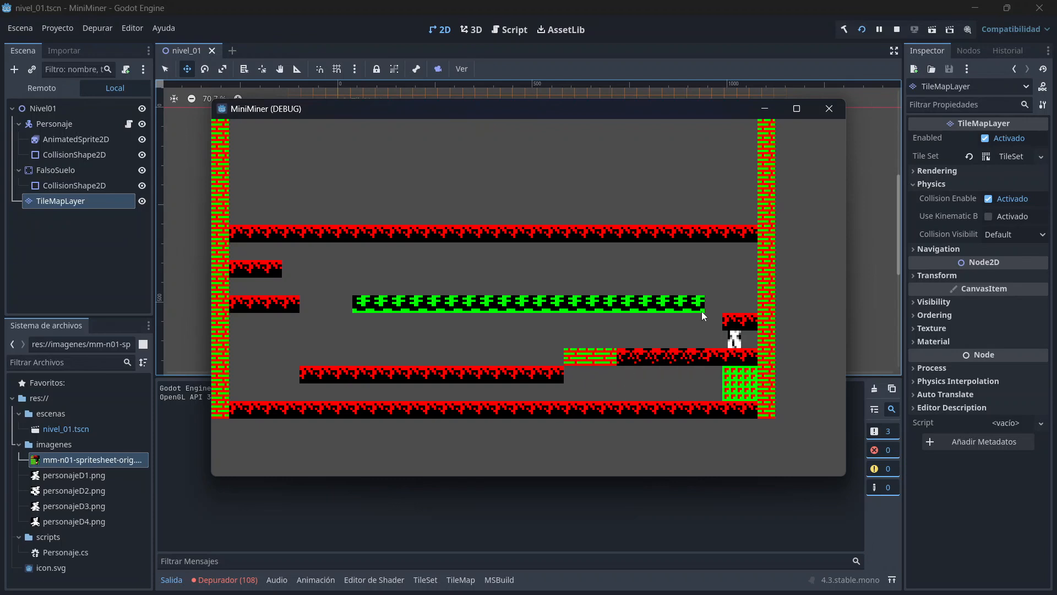
key(Left)
key(space)
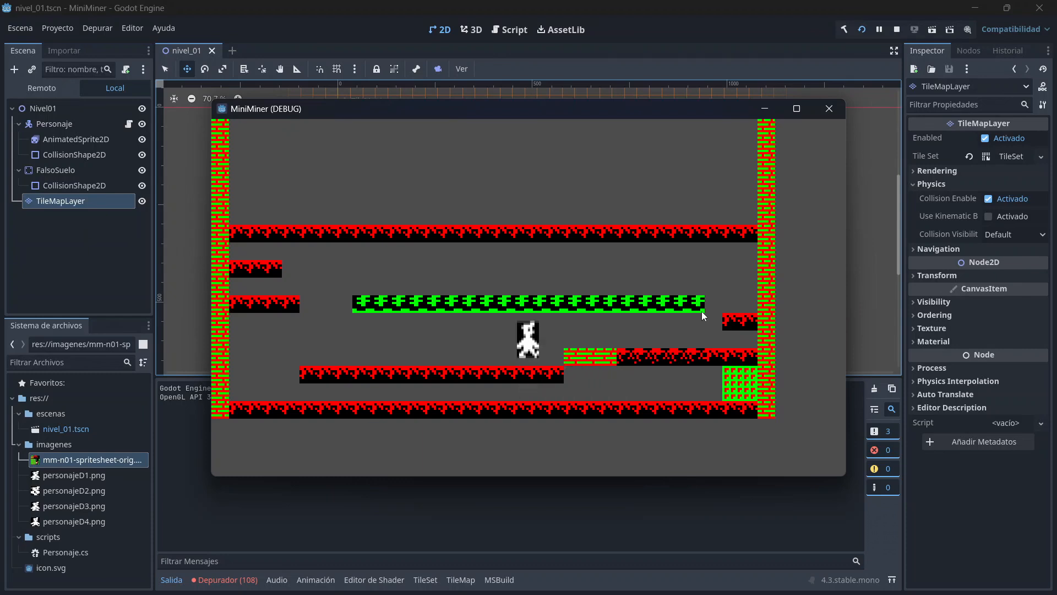
key(Right)
key(space)
key(space)
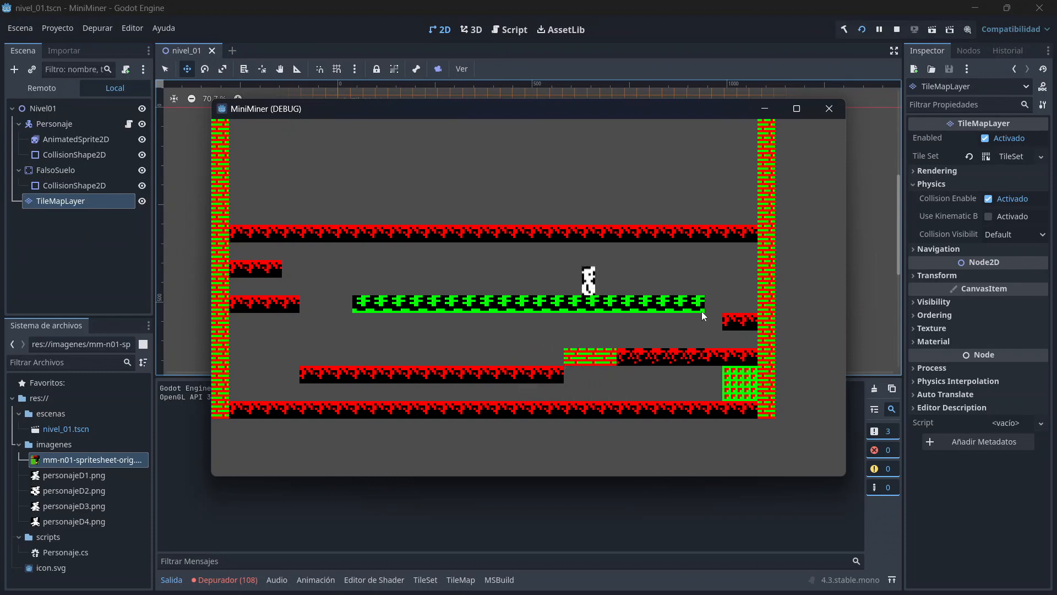
key(Right)
key(space)
key(space)
key(Right)
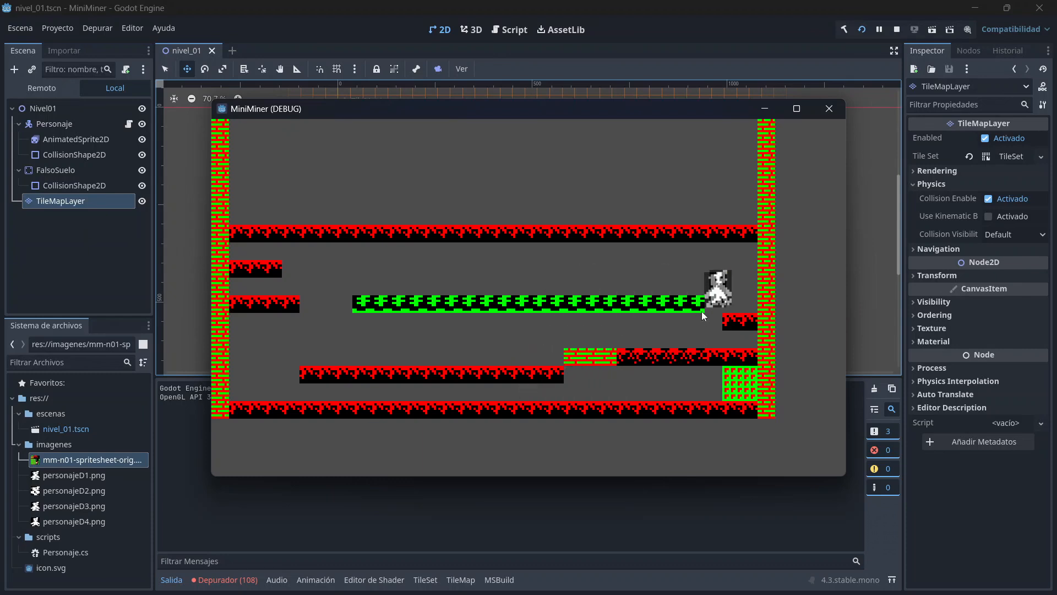
key(space)
key(Left)
key(Left)
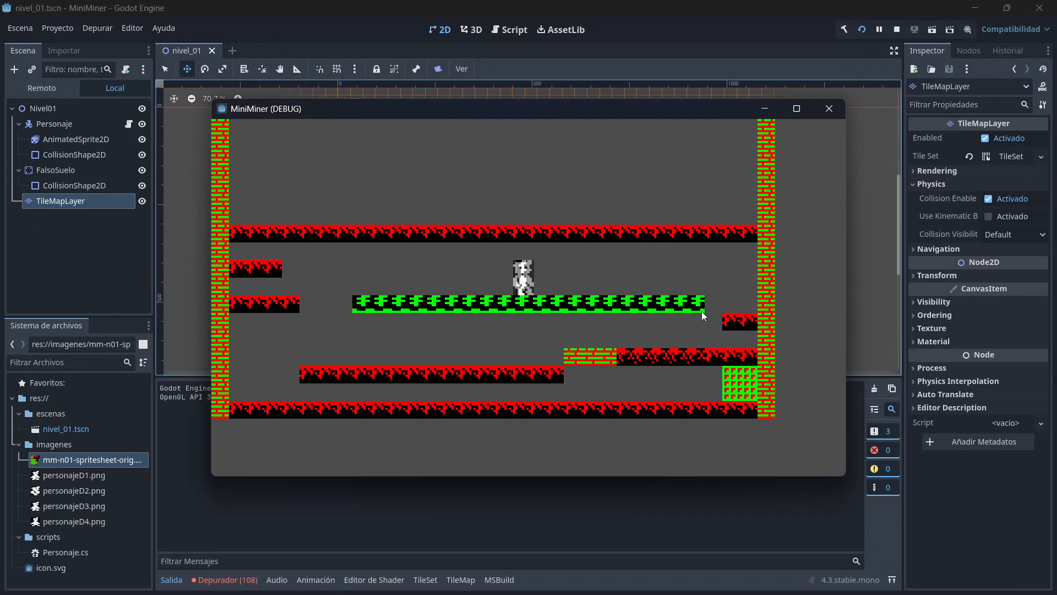
key(space)
key(space)
key(Right)
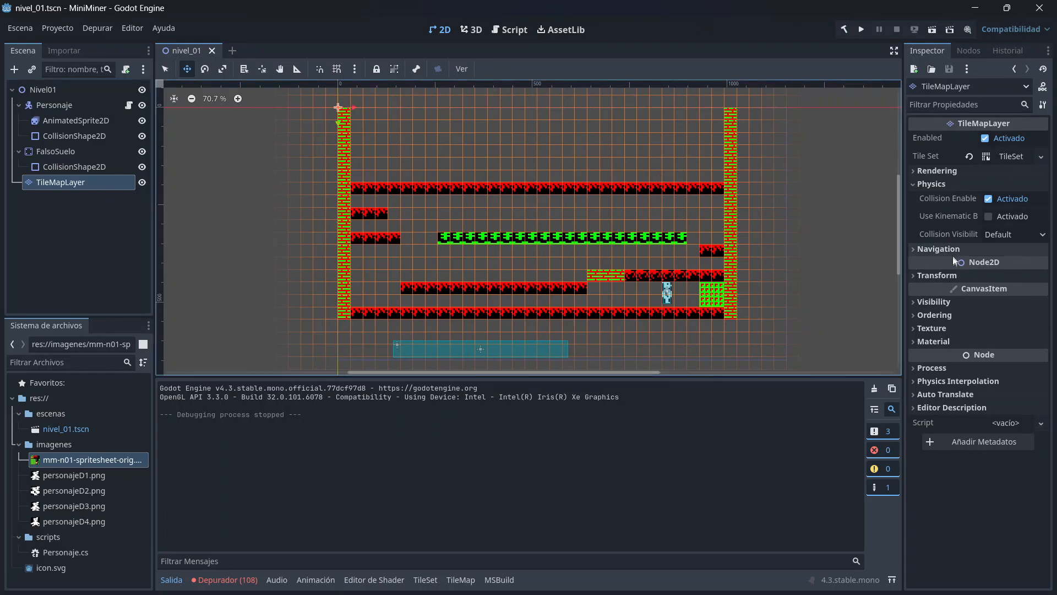
Set the TileMapLayer's position to x 64 px and y 64 px.
click(912, 275)
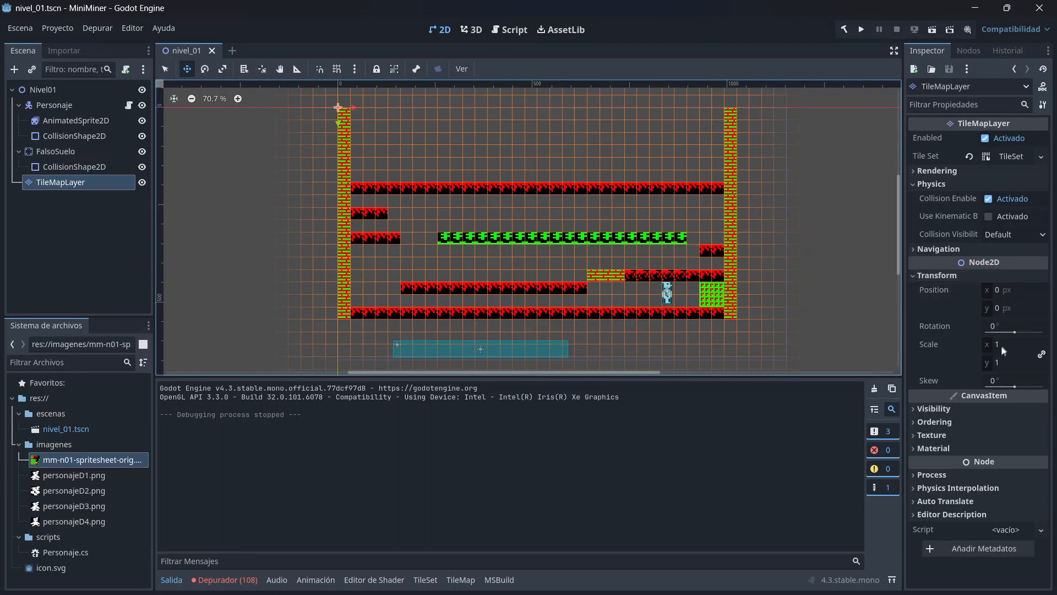
click(998, 292)
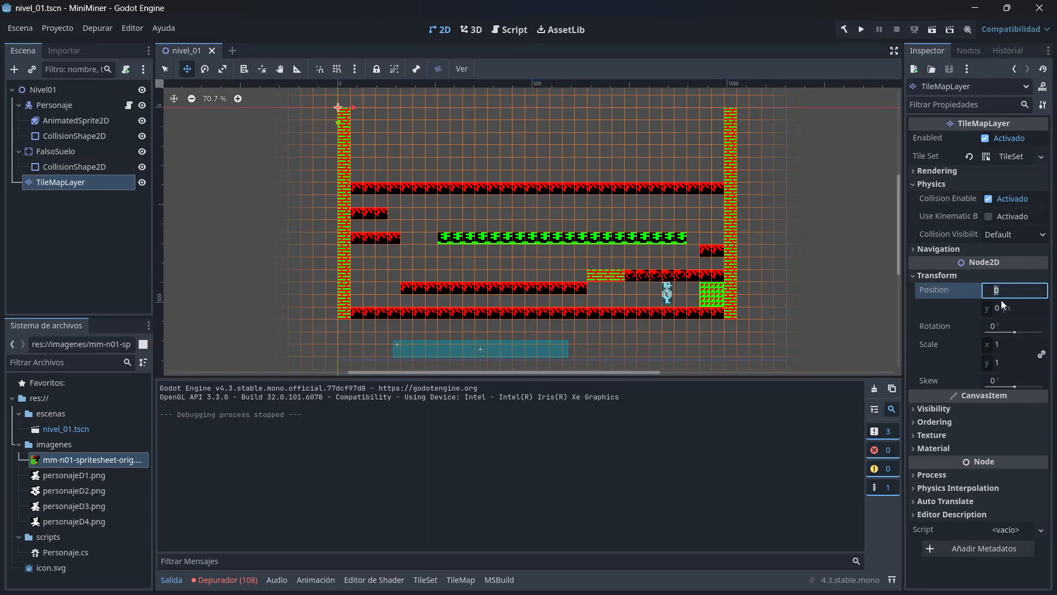
text(64)
click(1019, 308)
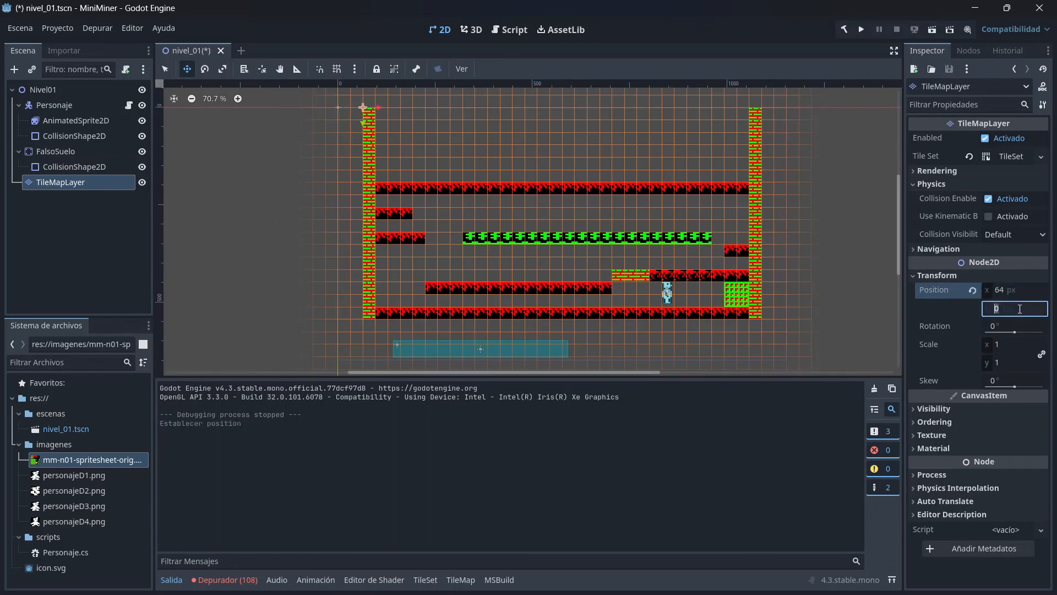
text(64)
key(Tab)
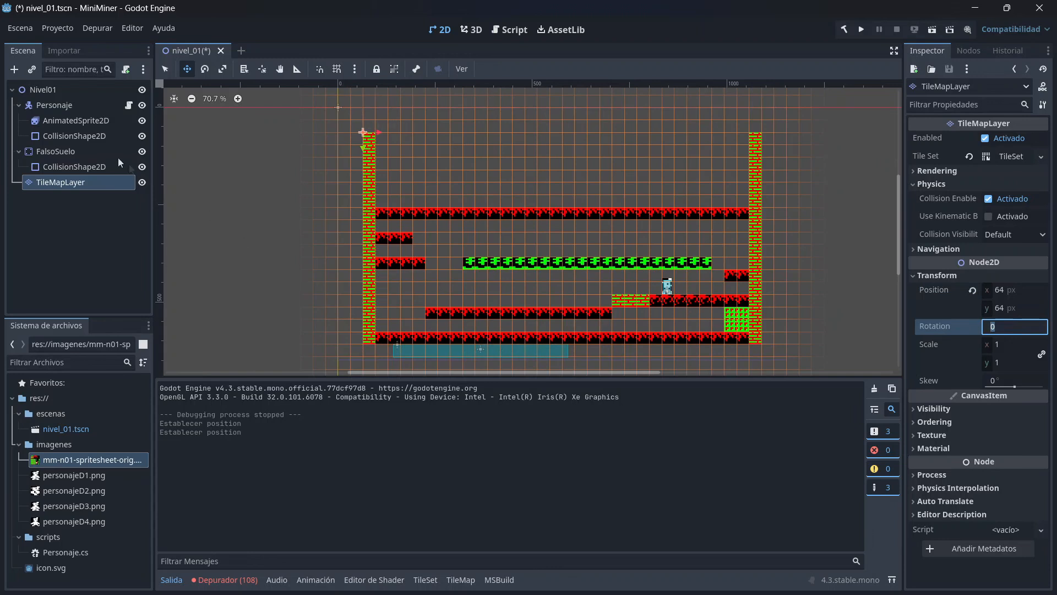
Delete the FalsoSuelo node together with its collision shape.
click(71, 150)
key(Delete)
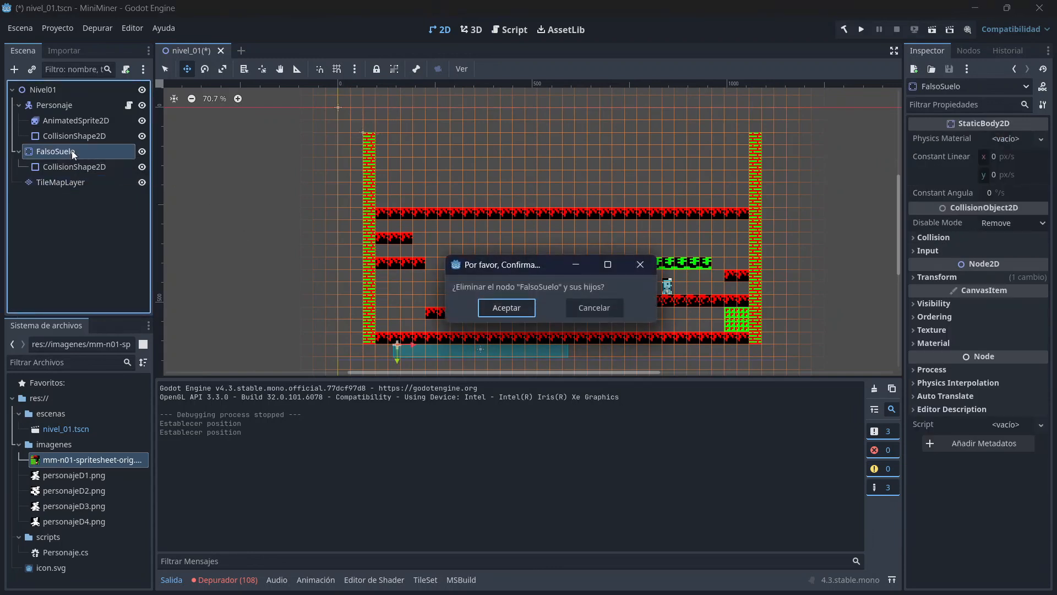
click(487, 312)
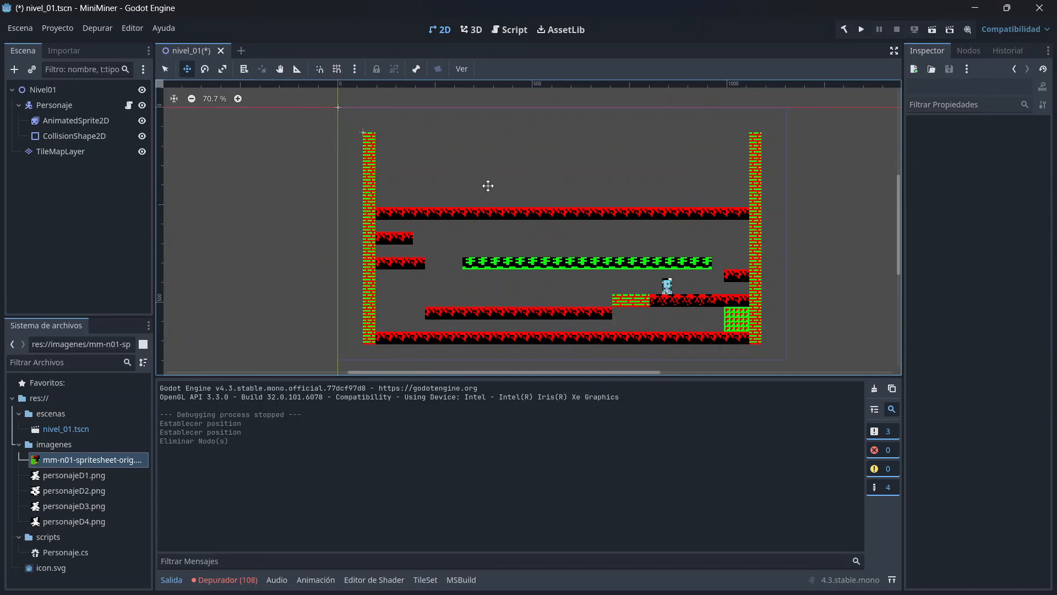
Set the project's default clear color under the rendering environment settings to black (000000).
click(65, 30)
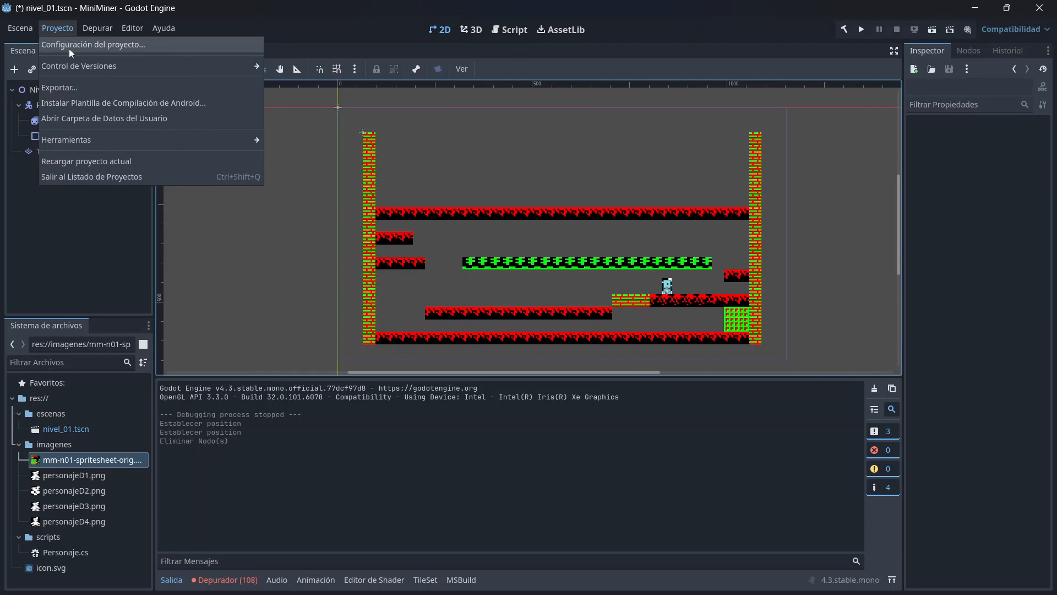
click(68, 49)
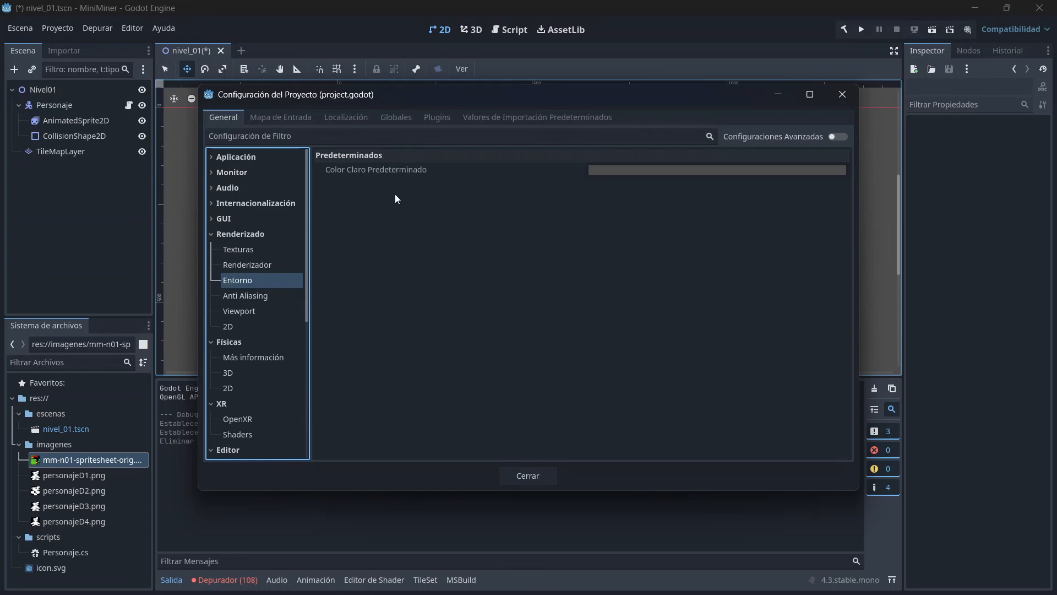
click(628, 173)
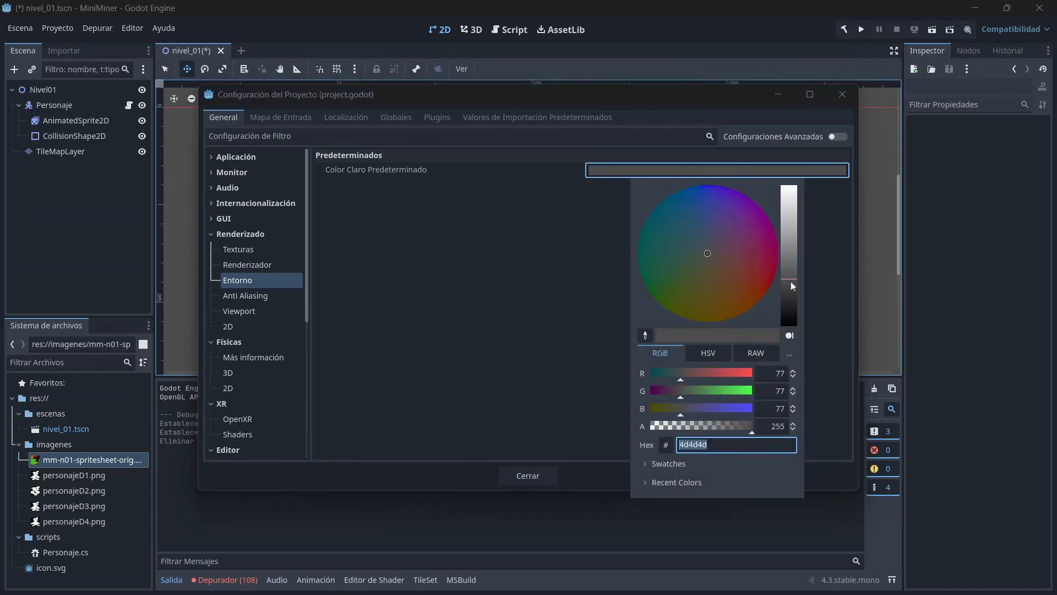
text(000000)
key(Return)
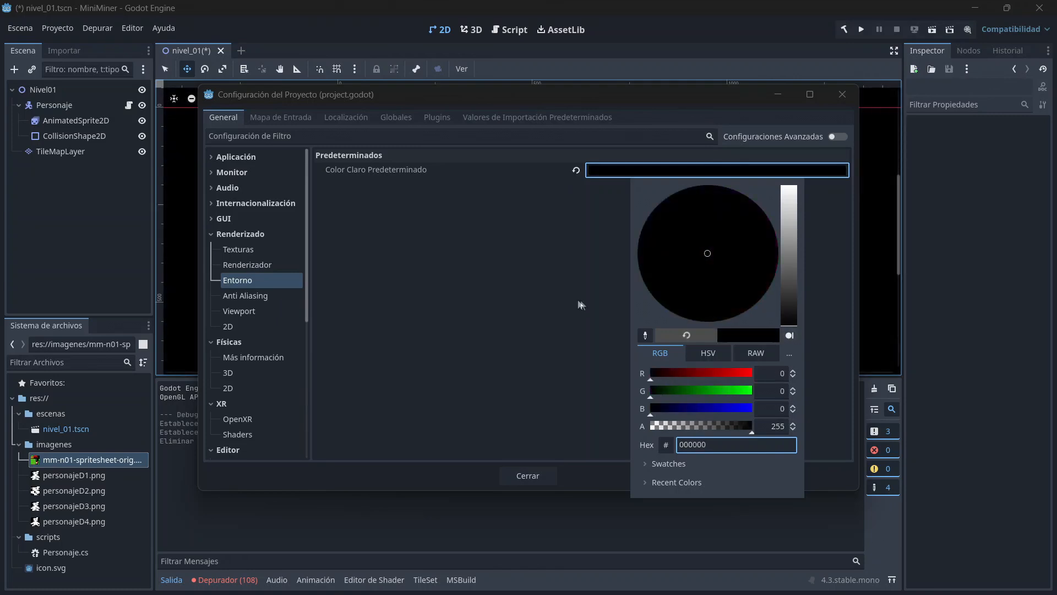
click(581, 305)
click(523, 481)
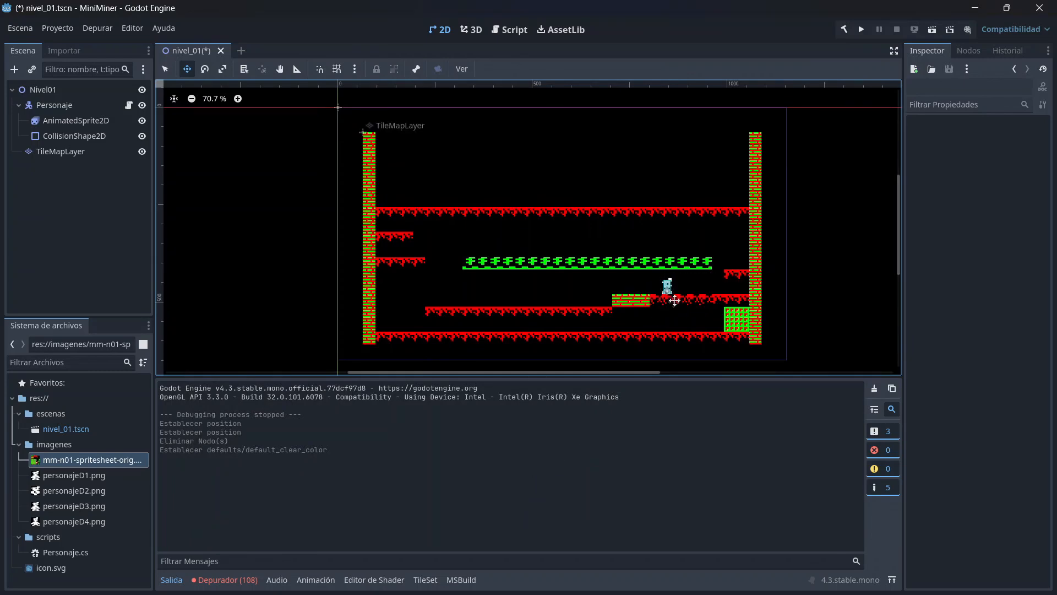
Move the Personaje node to about (900, 536), just above the lowest floor beside the green block.
click(65, 105)
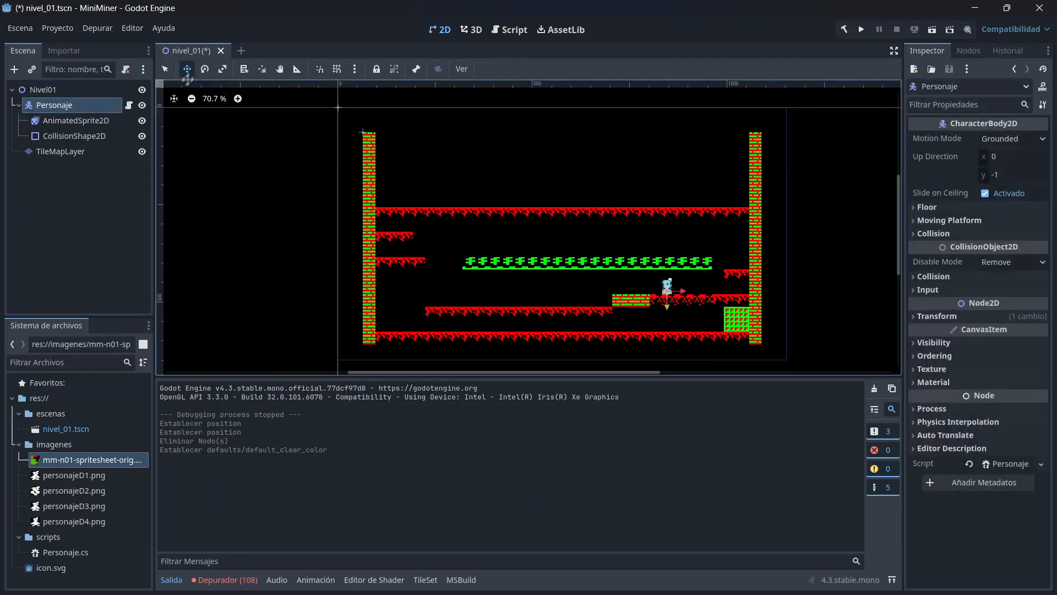
drag(669, 286, 688, 312)
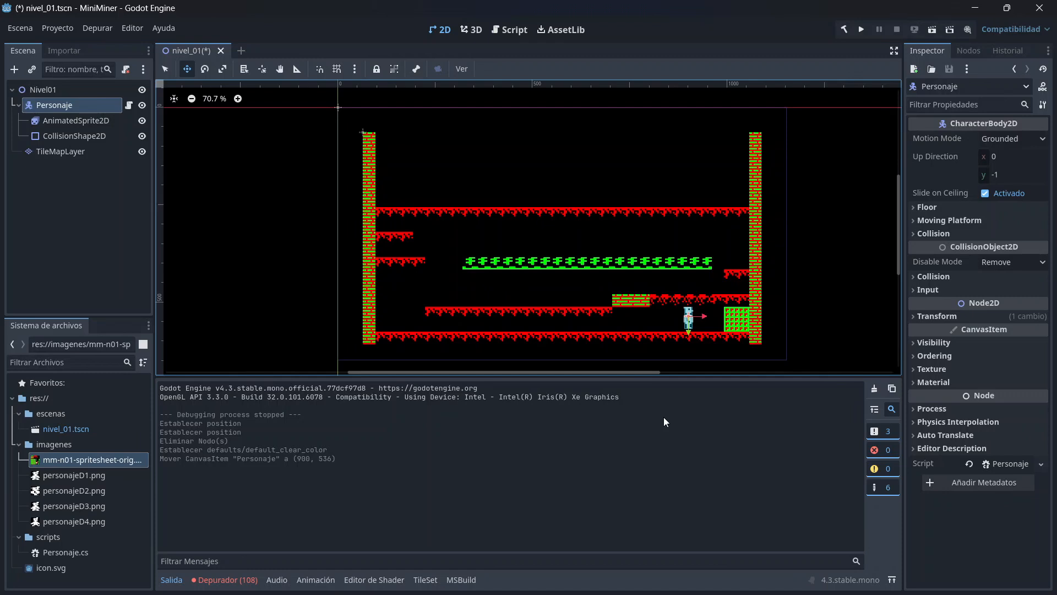
Run the project and test the repositioned level by jumping the character up to the long top platform.
key(F5)
key(Left)
key(space)
key(Right)
key(space)
key(space)
key(space)
key(Left)
key(space)
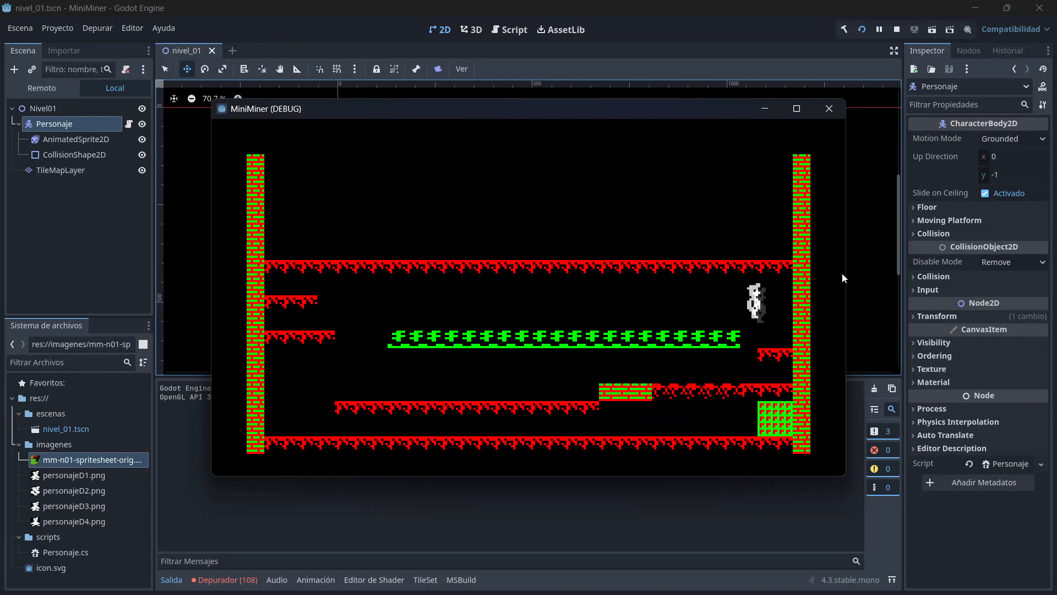
key(space)
key(space)
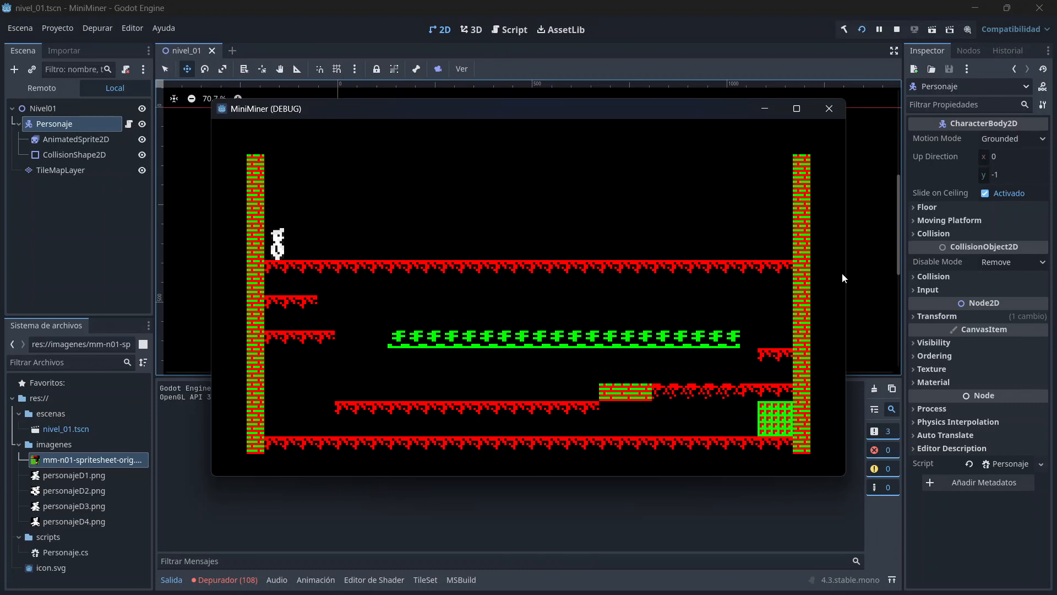